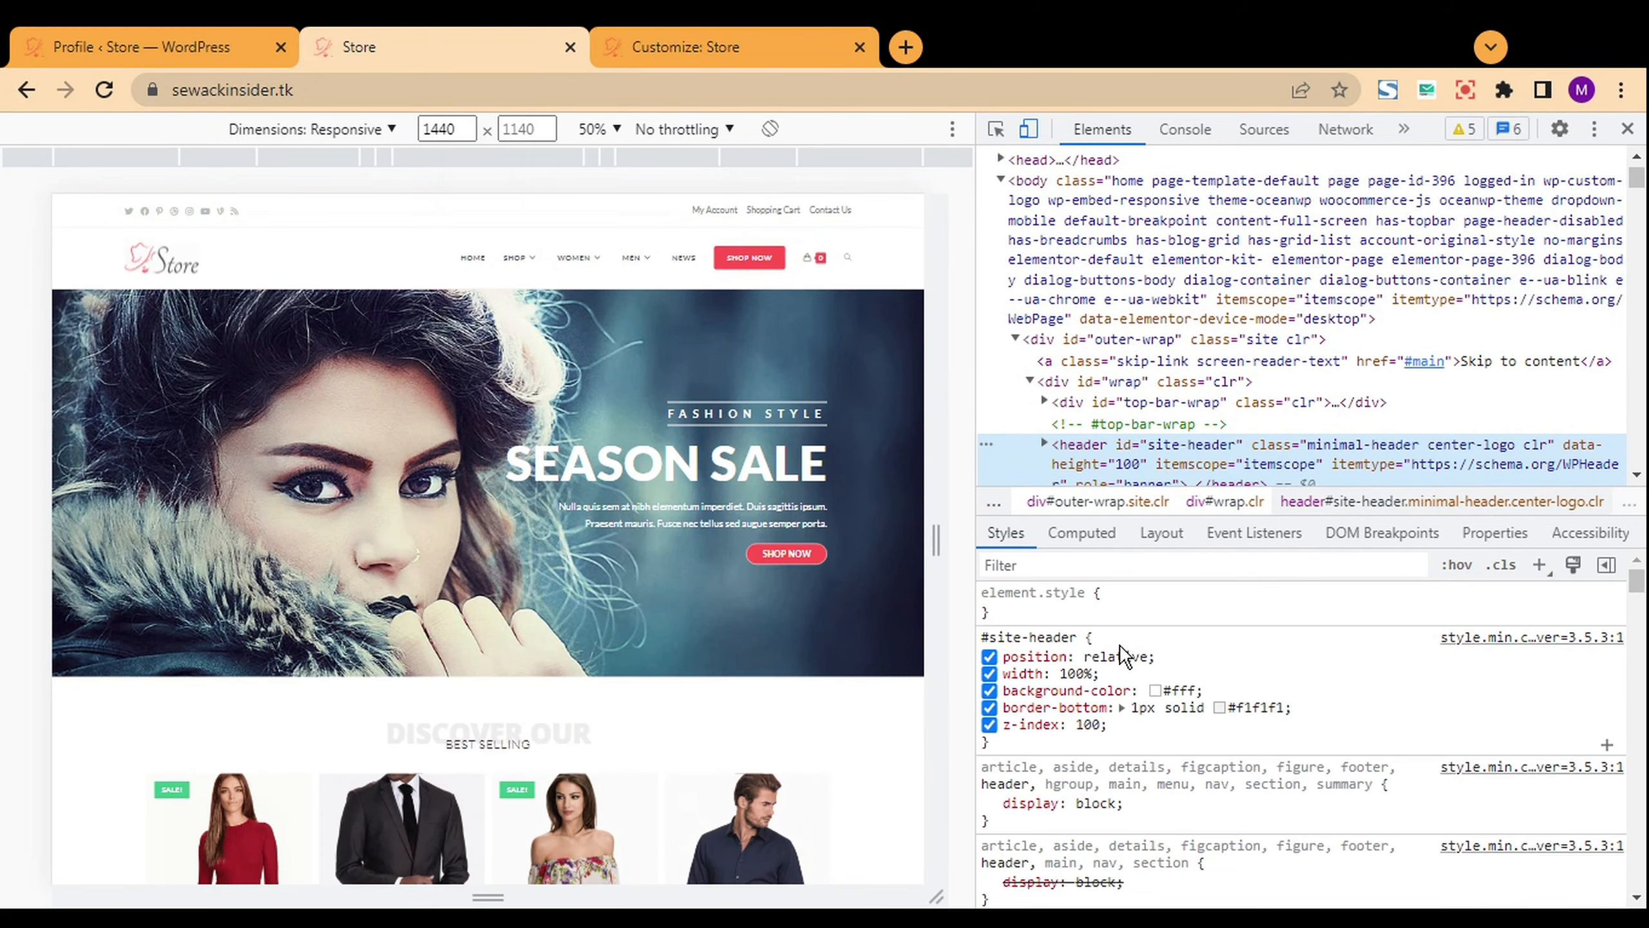
- Add the declaration position: sticky !important to the #site-header rule in the inspected page's styles
{"action": "left_click", "coordinate": [1111, 639]}
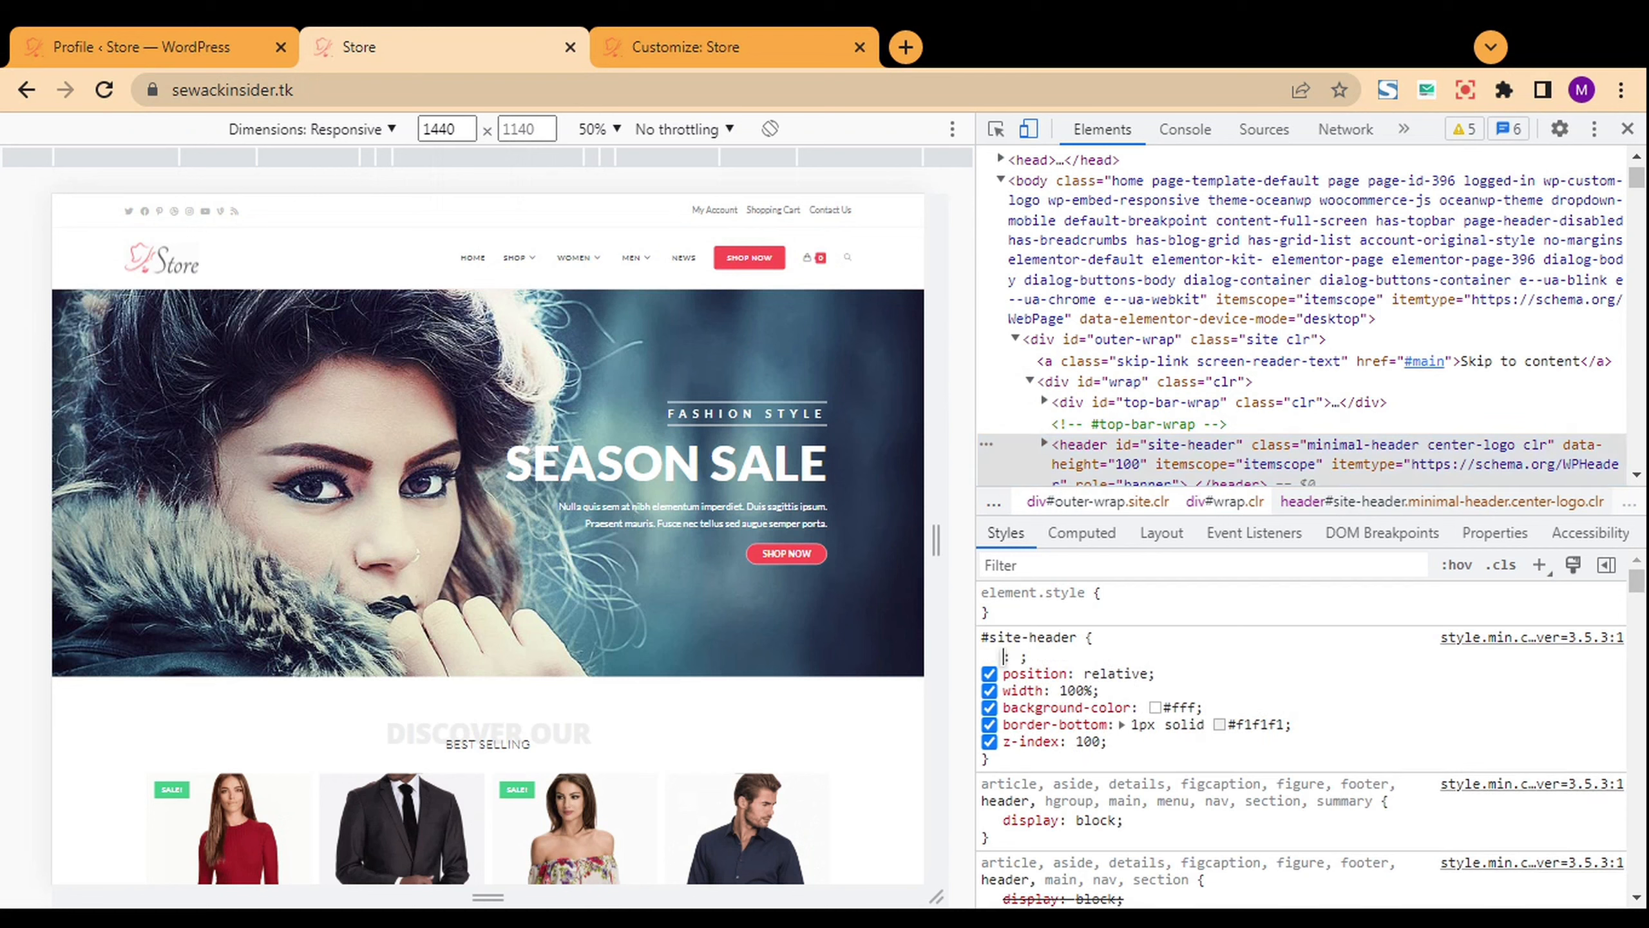
{"action": "type", "text": "position"}
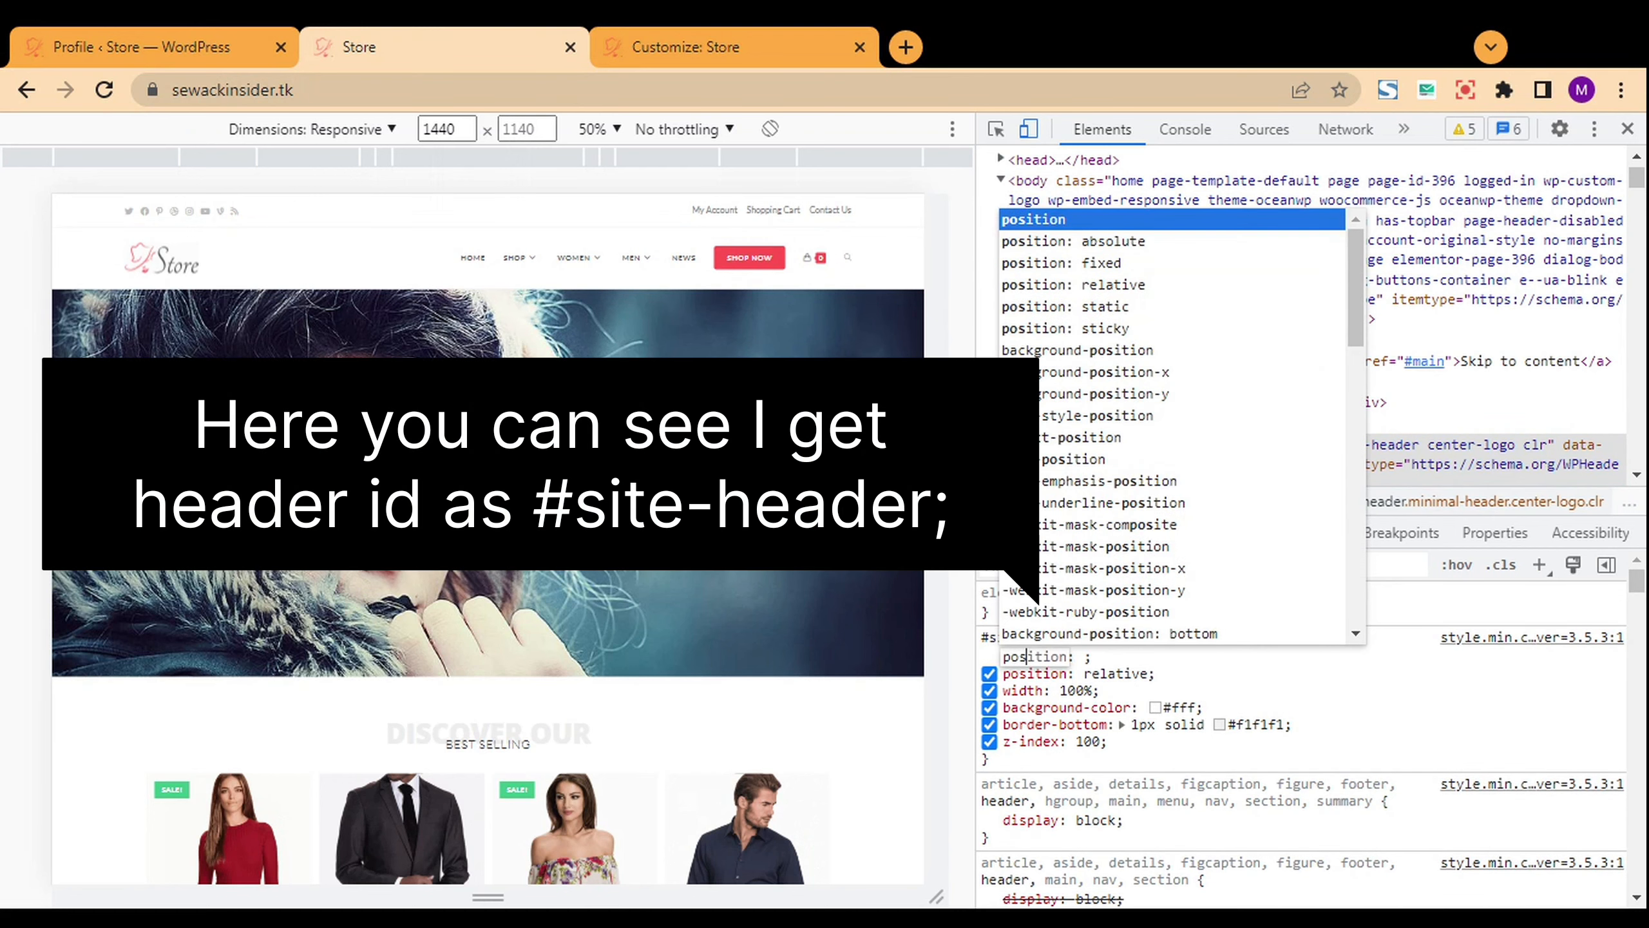
{"action": "key", "text": "Tab"}
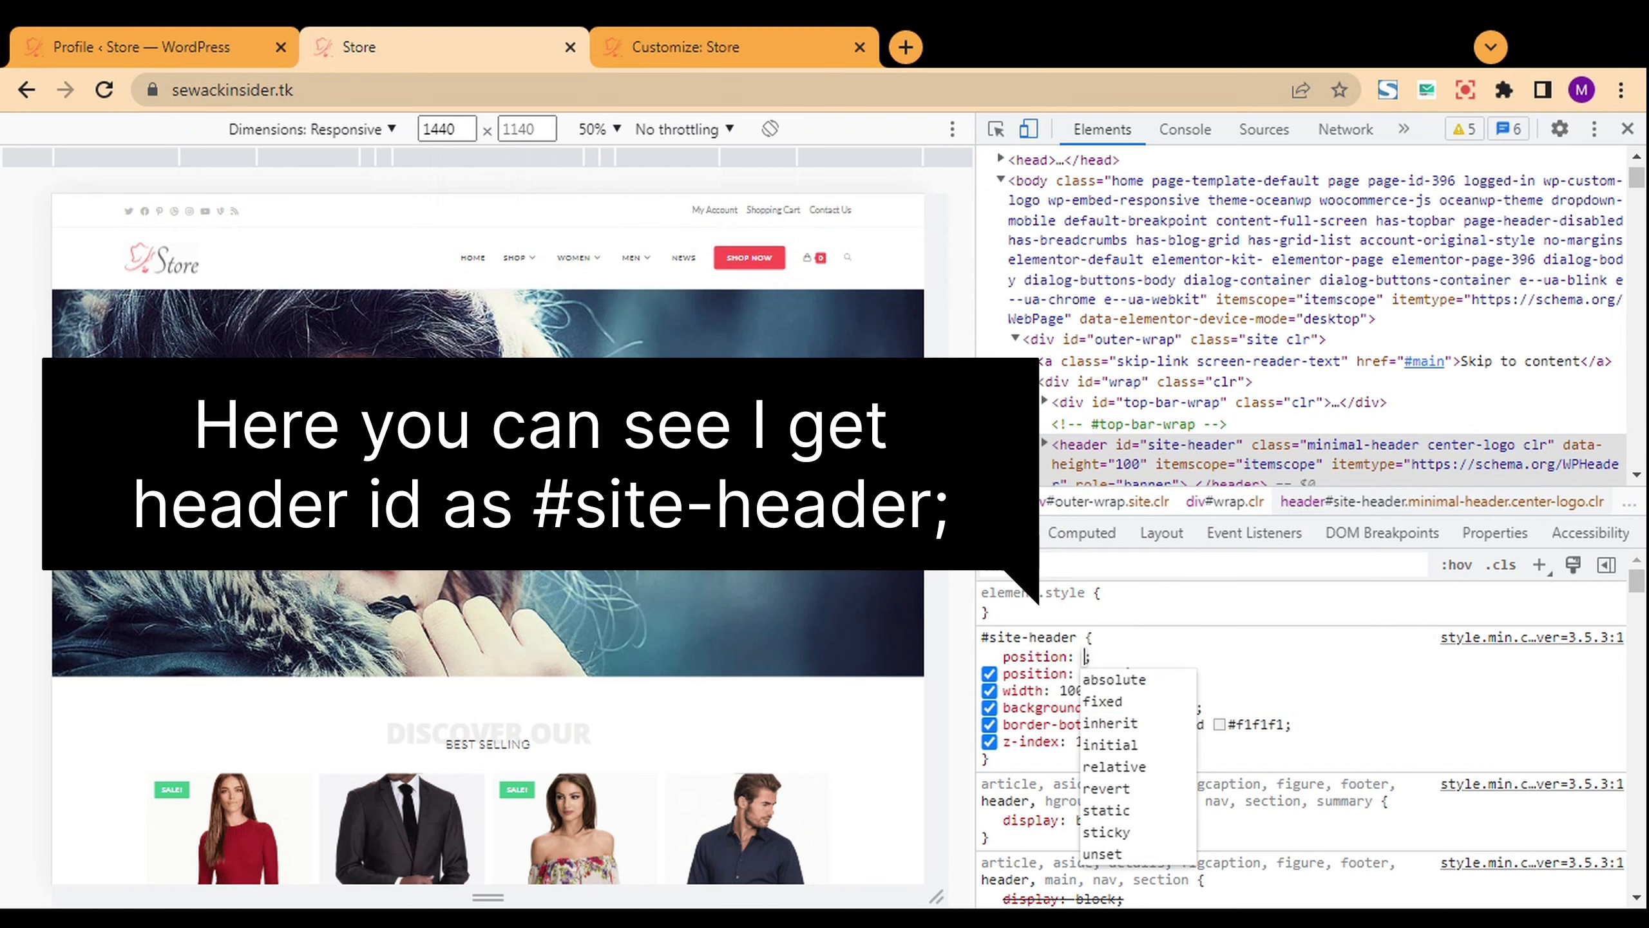
{"action": "type", "text": "sticky !im"}
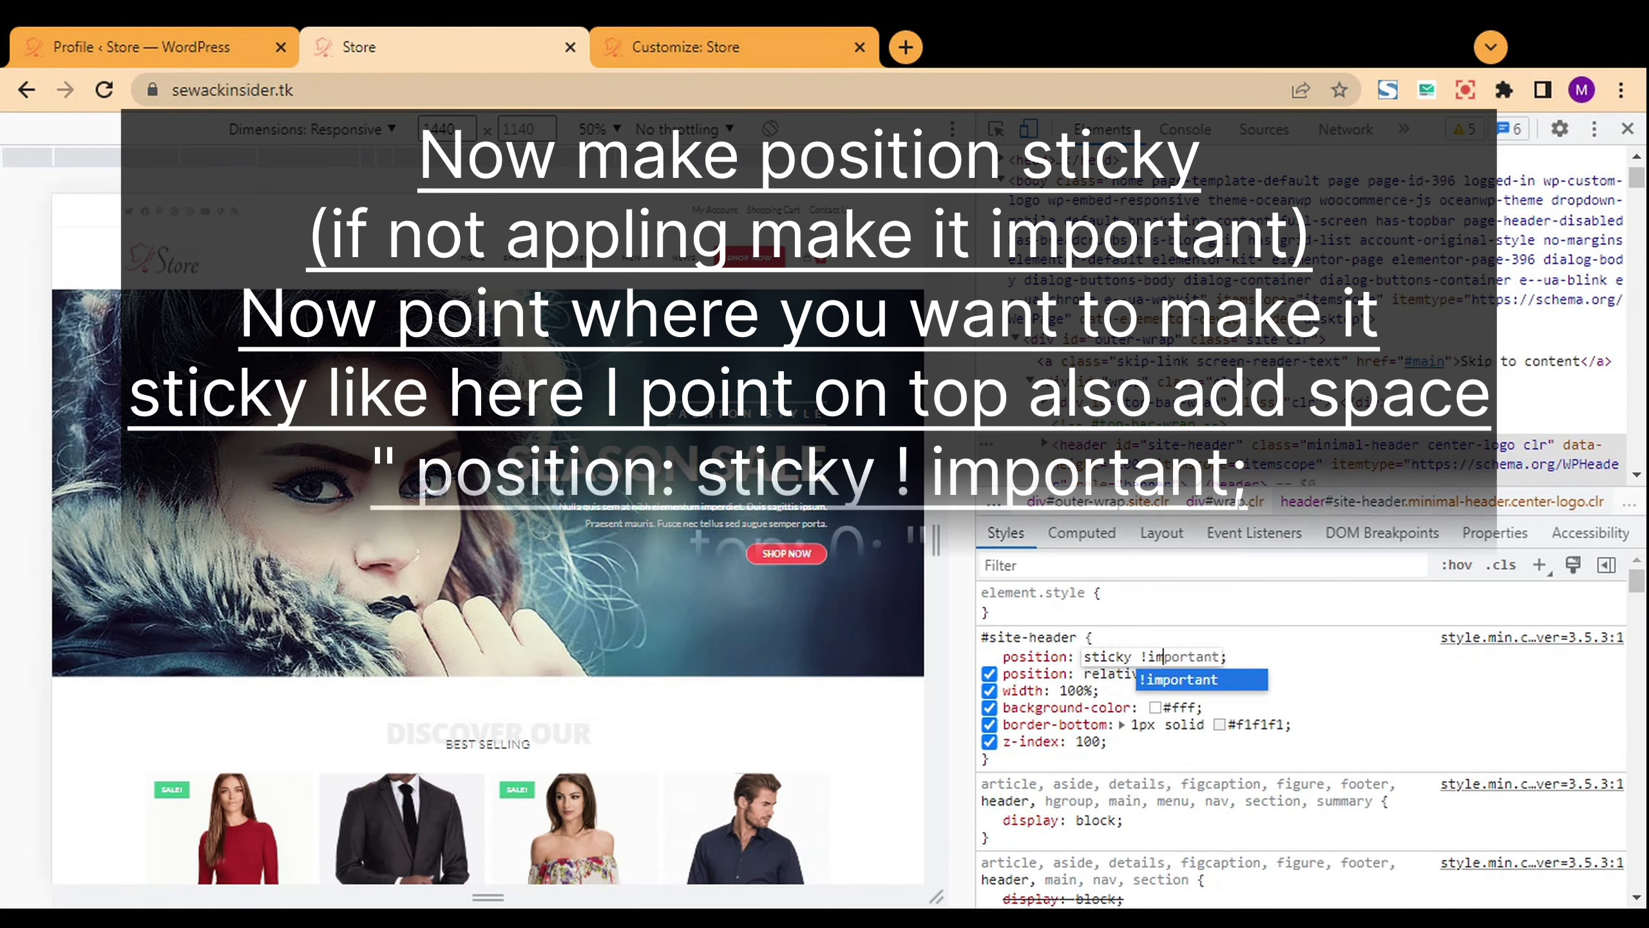
{"action": "key", "text": "Tab"}
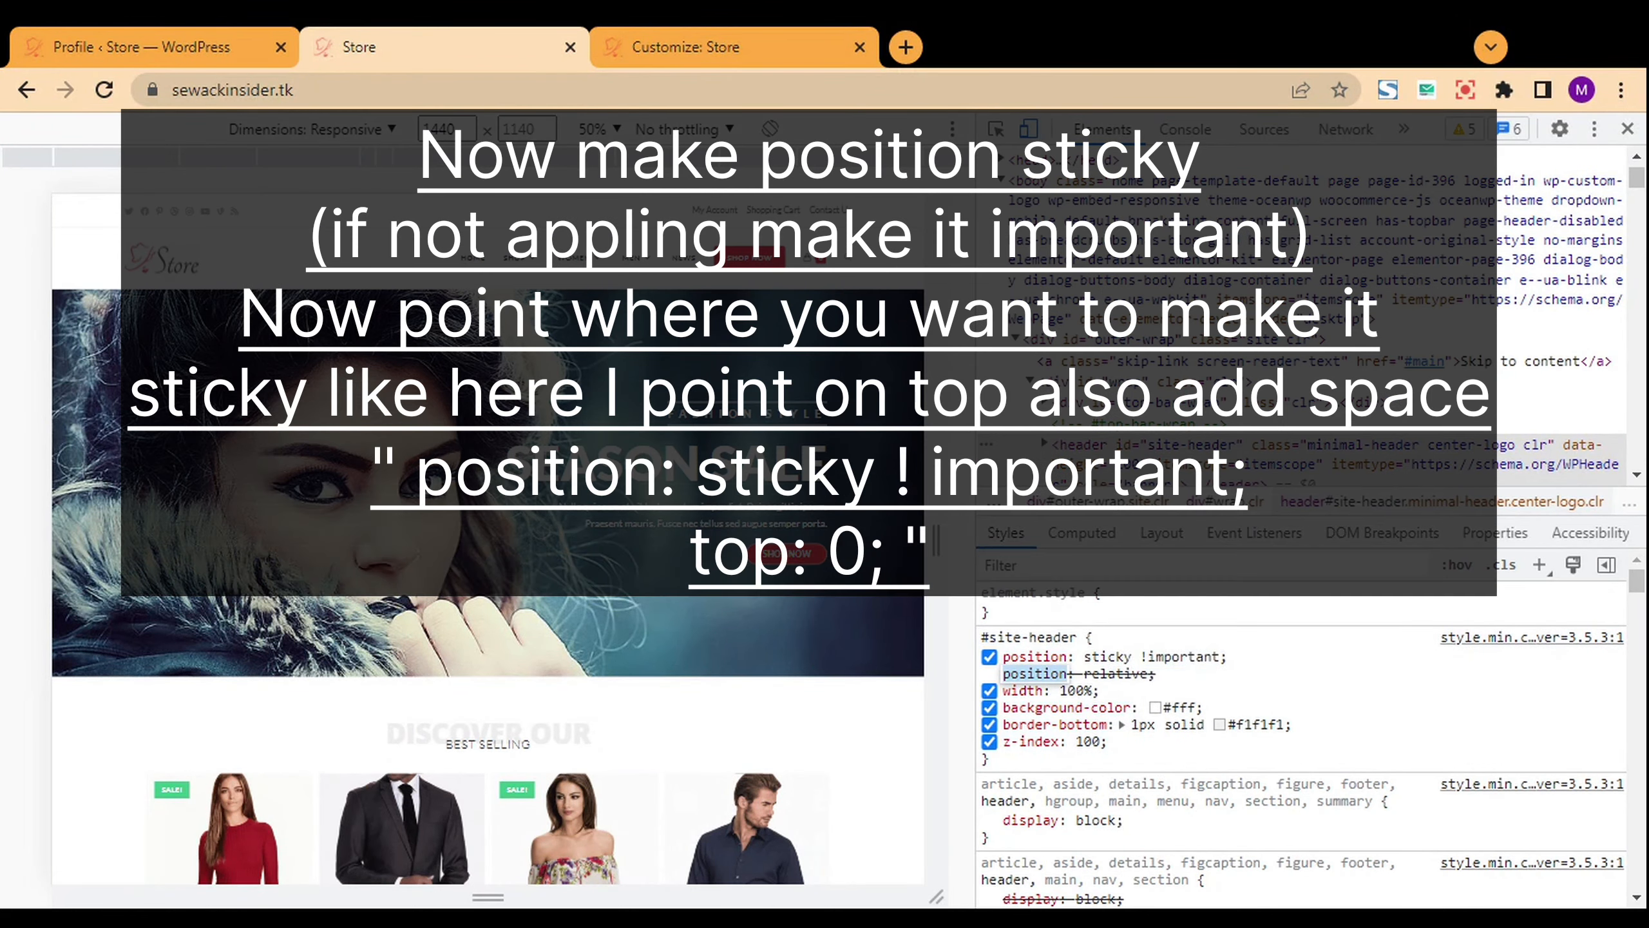
{"action": "key", "text": "Escape"}
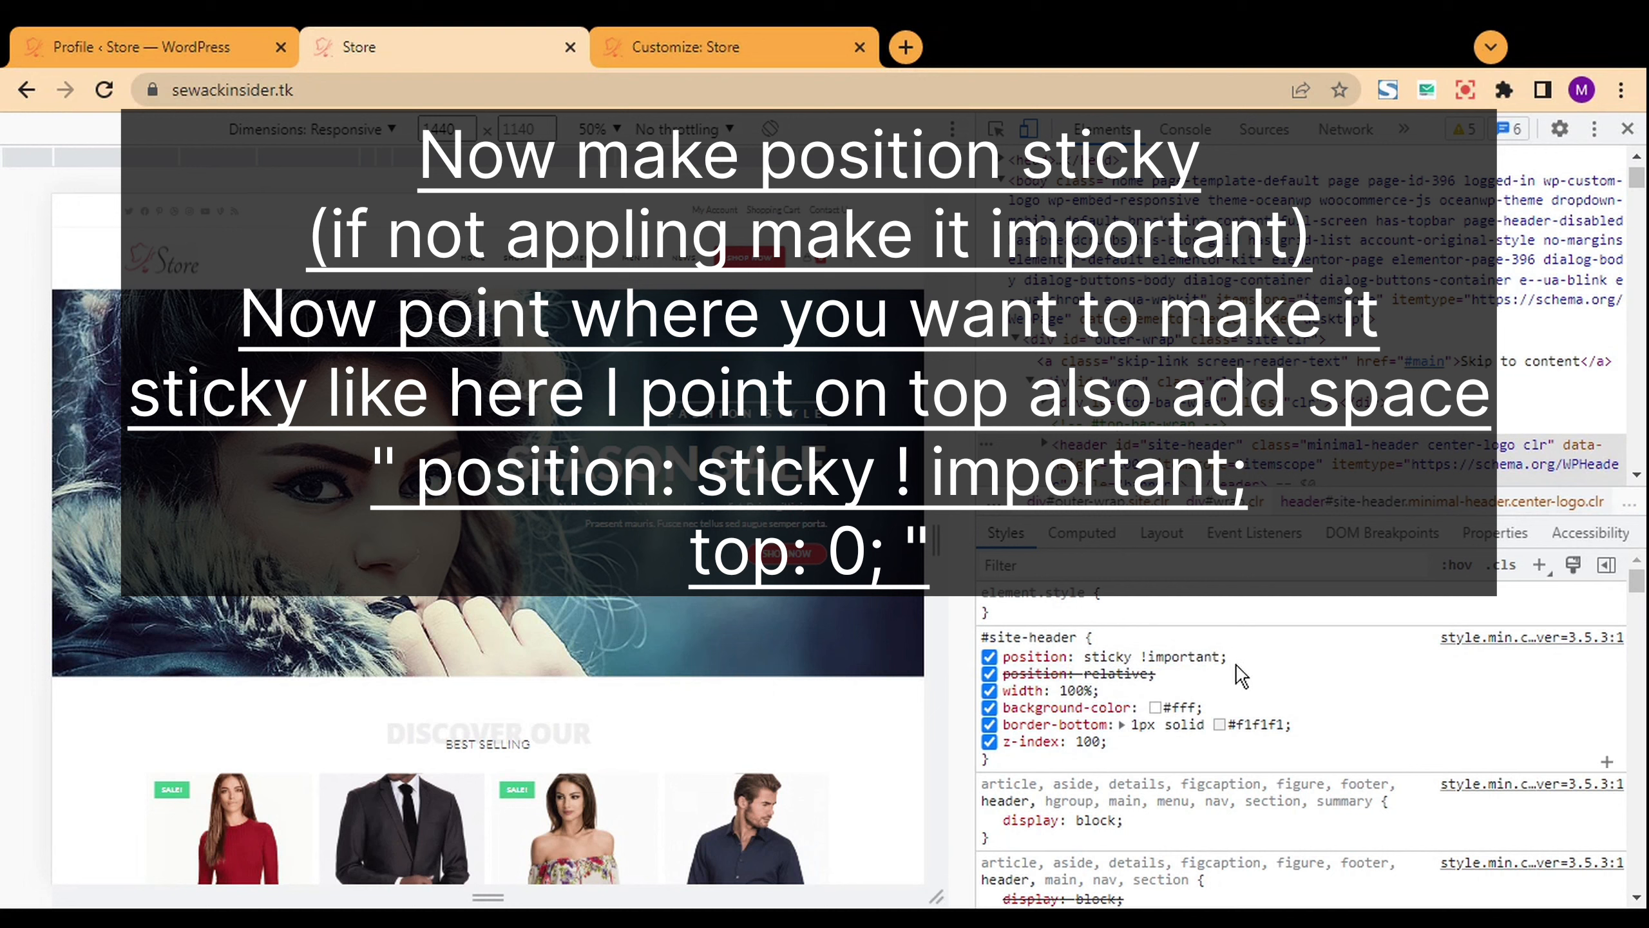
- Add the declaration top: 0 to the #site-header rule, directly below the sticky position
{"action": "left_click", "coordinate": [1237, 666]}
{"action": "type", "text": "top"}
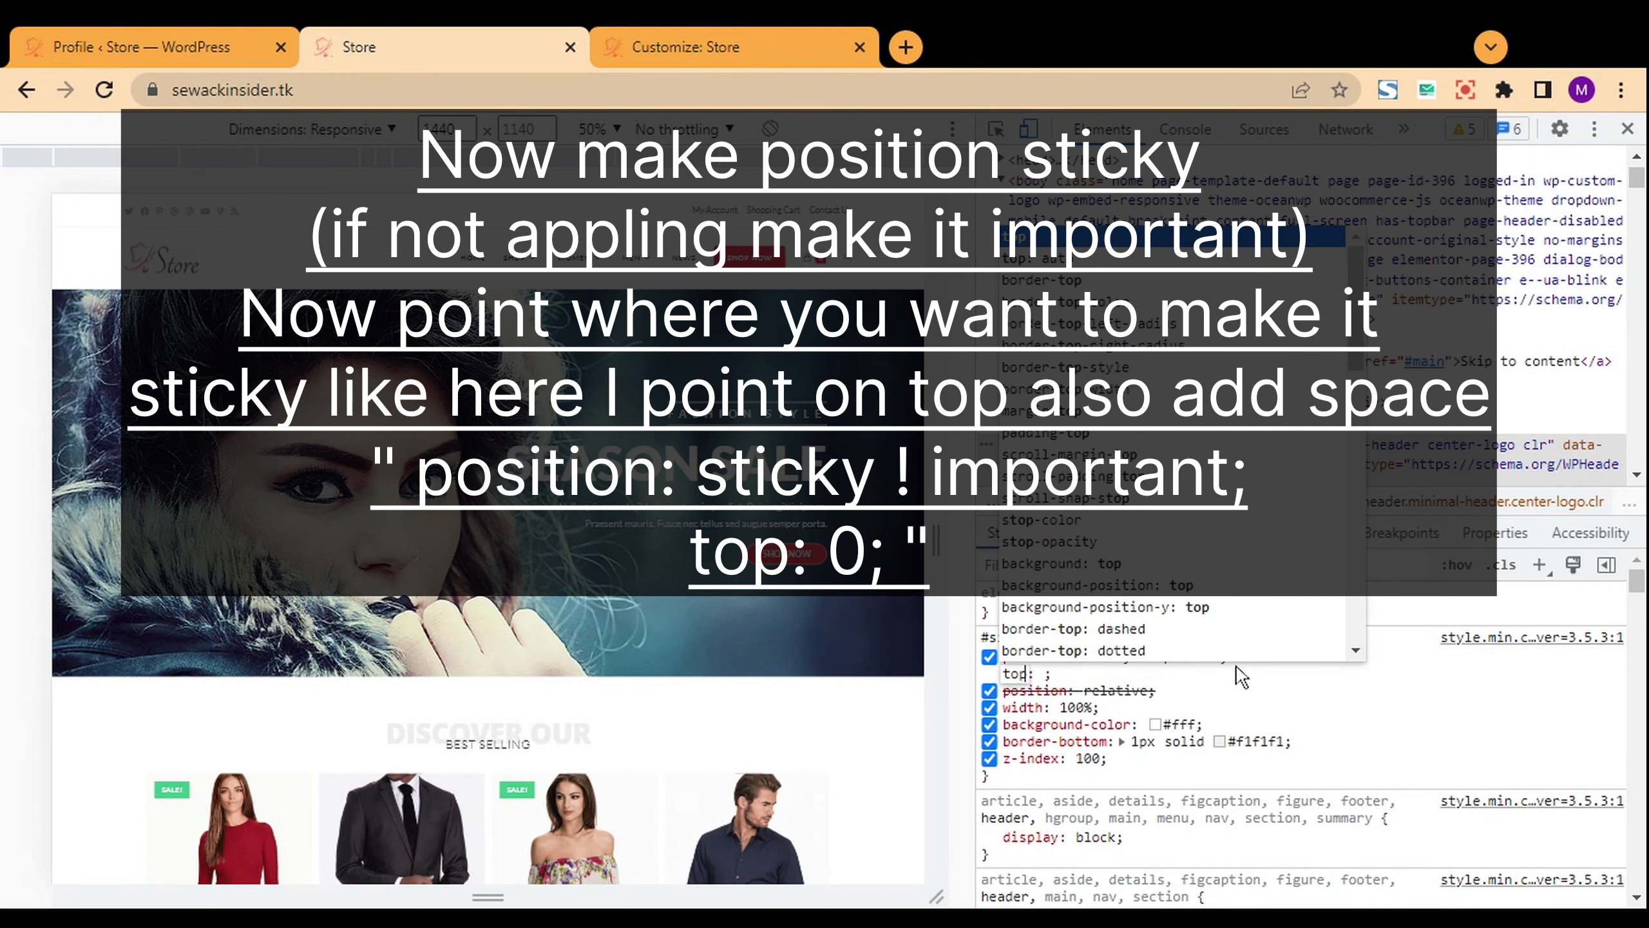
{"action": "key", "text": "Tab"}
{"action": "type", "text": "0"}
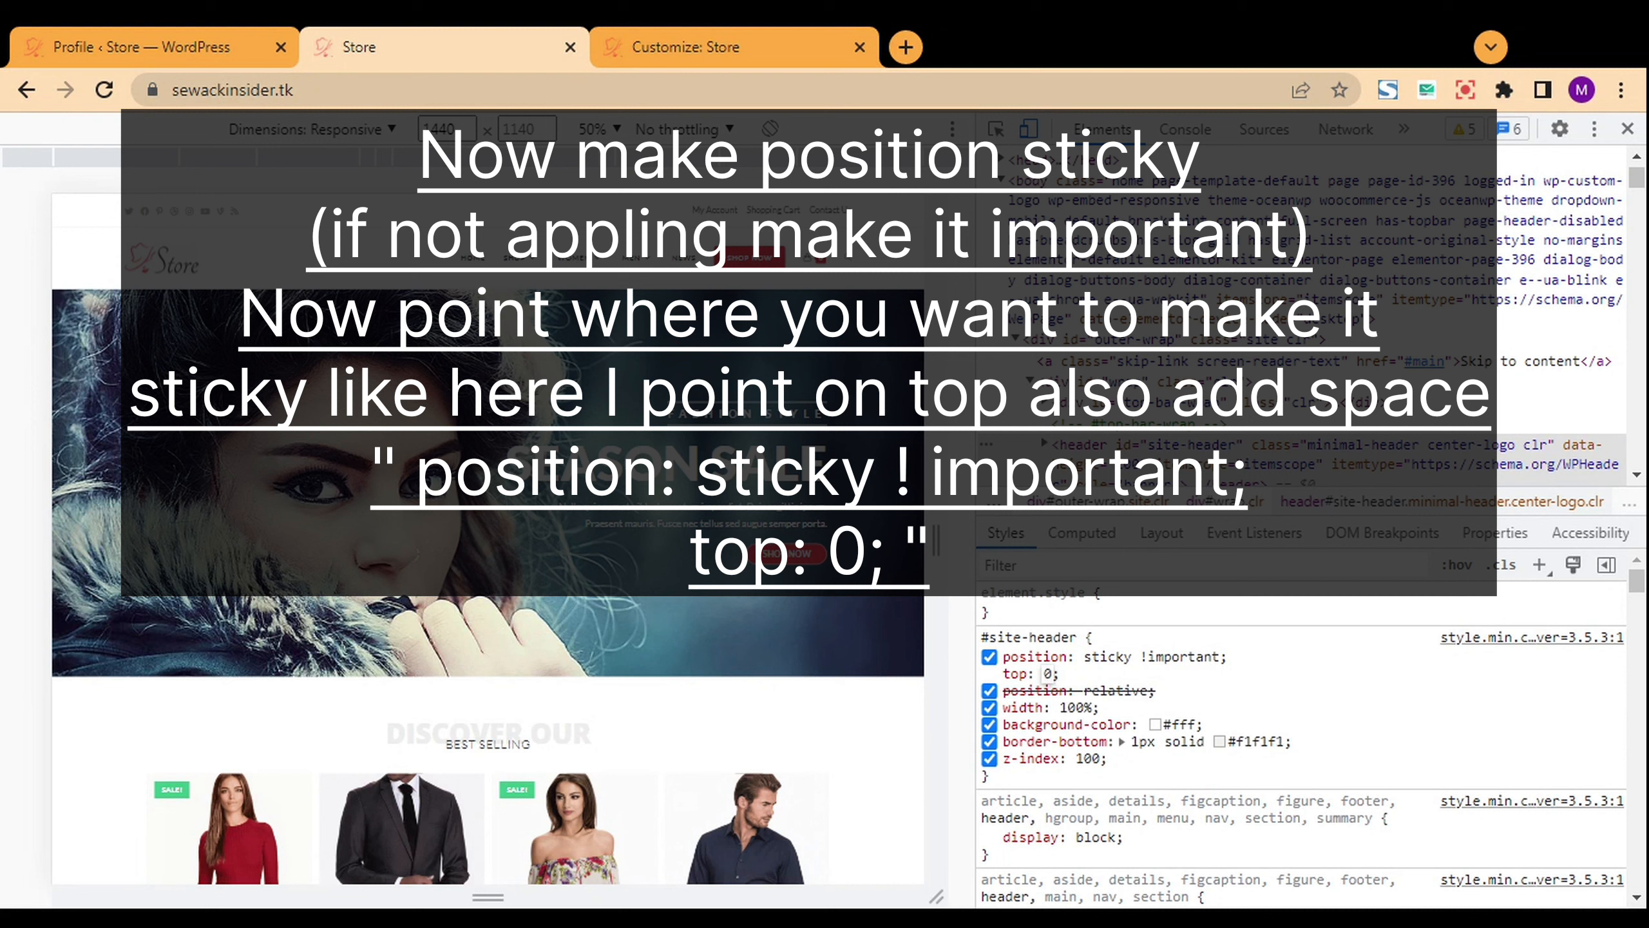
{"action": "key", "text": "Tab"}
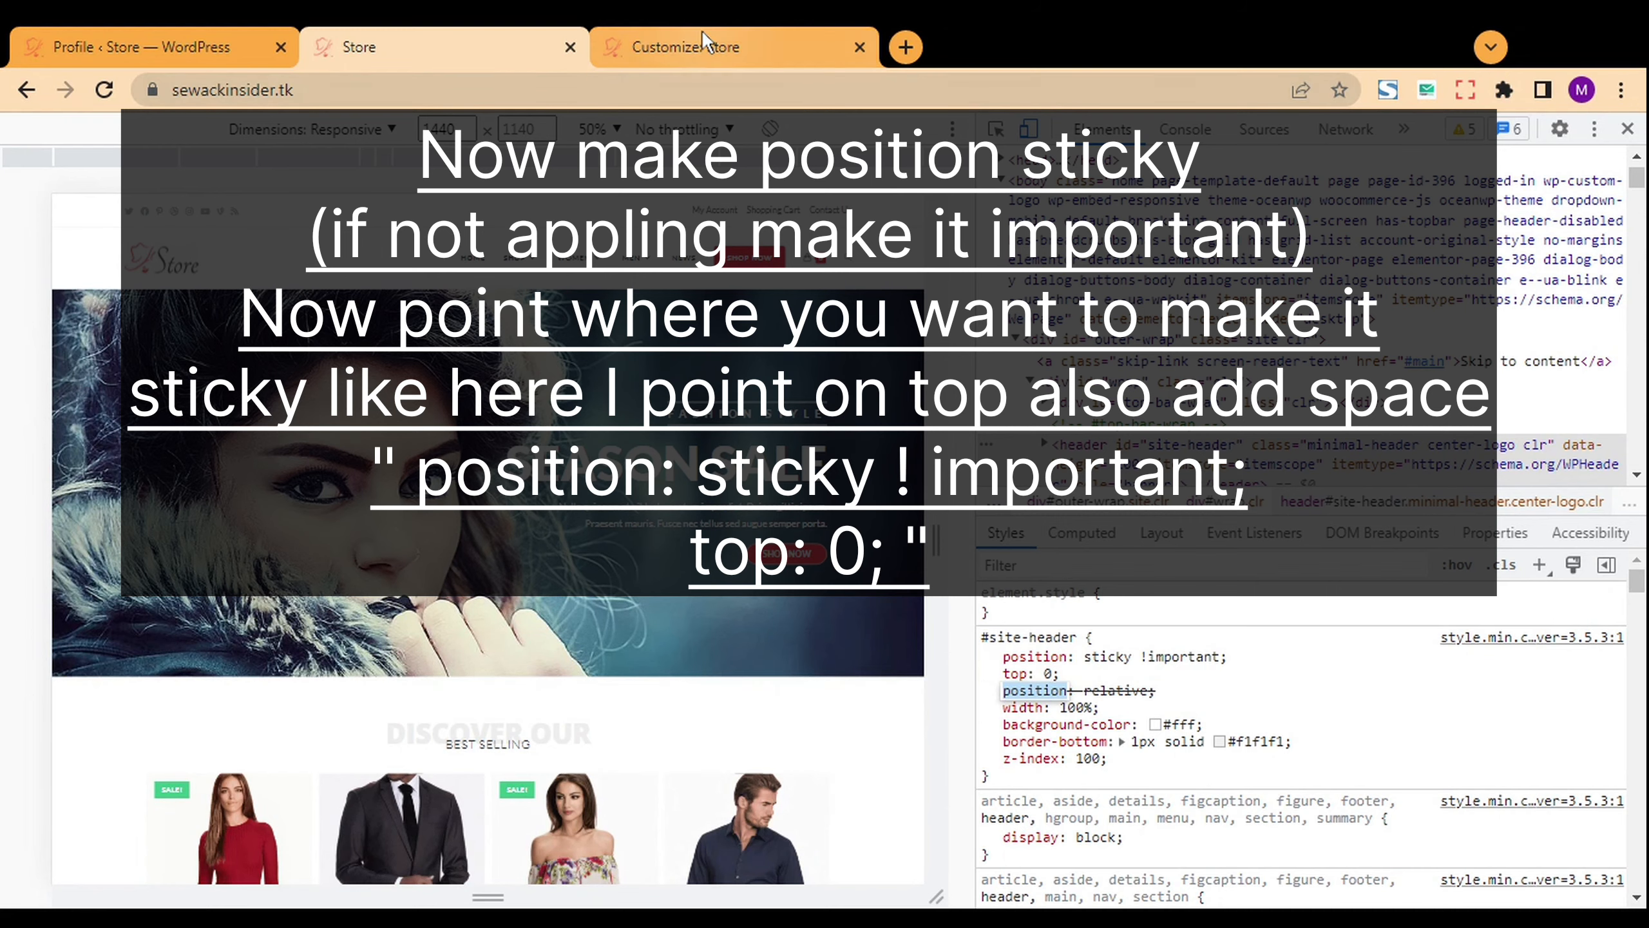
- Close the developer tools and check how the store page's header behaves while moving down the page
{"action": "left_click", "coordinate": [1628, 129]}
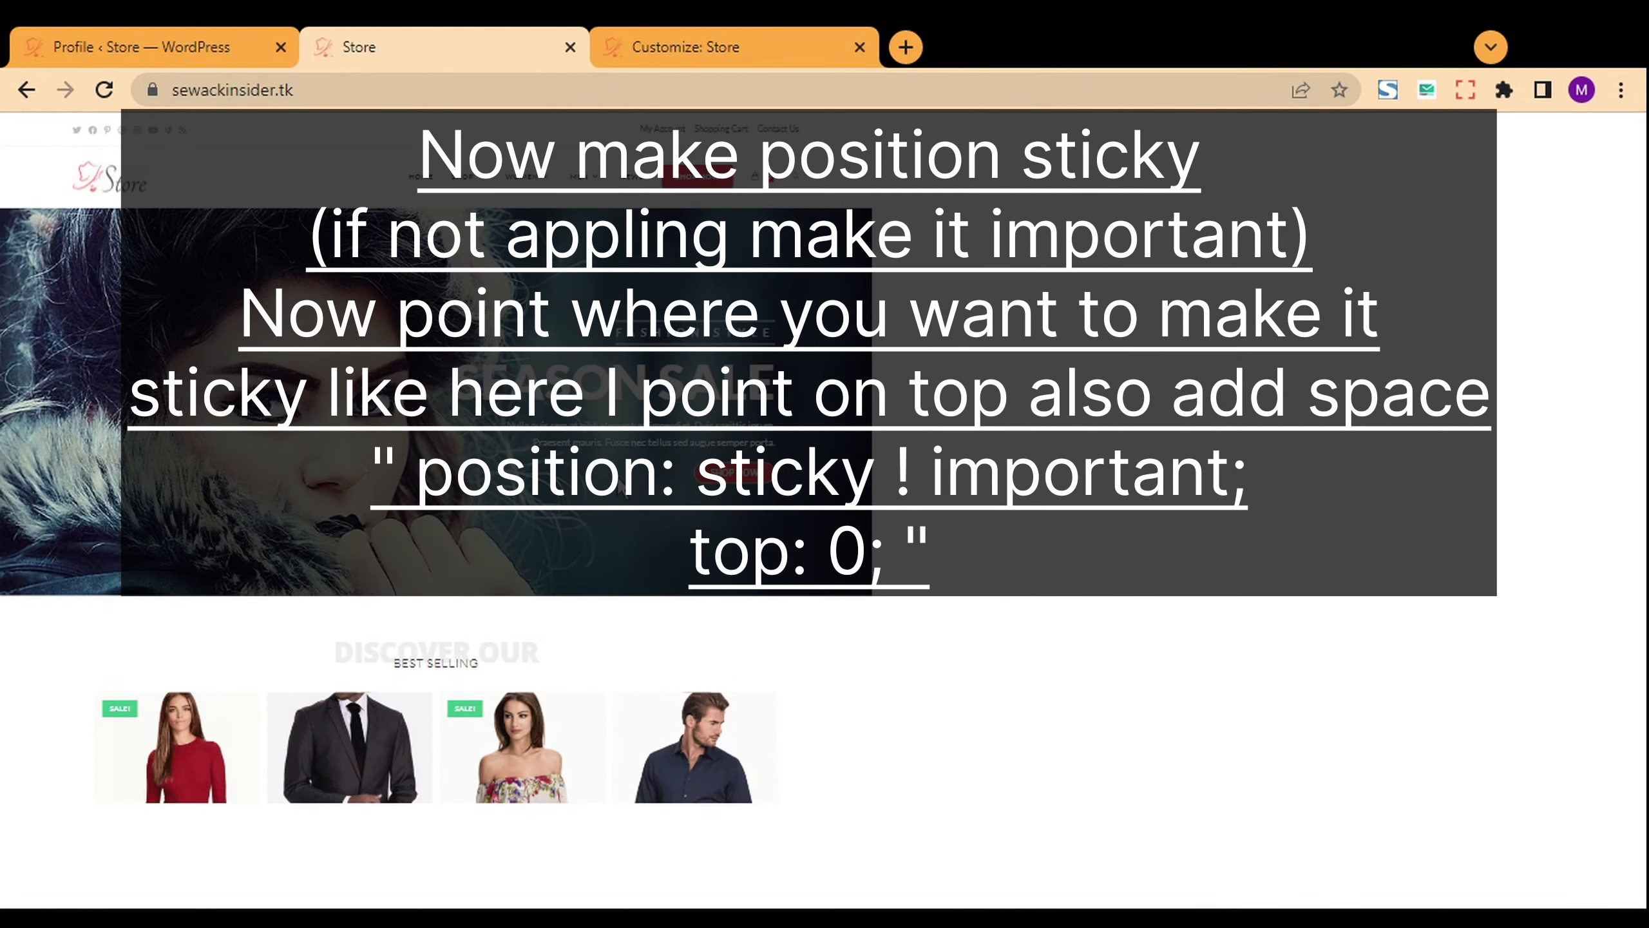
{"action": "scroll", "coordinate": [610, 496], "scroll_direction": "down", "scroll_amount": 5}
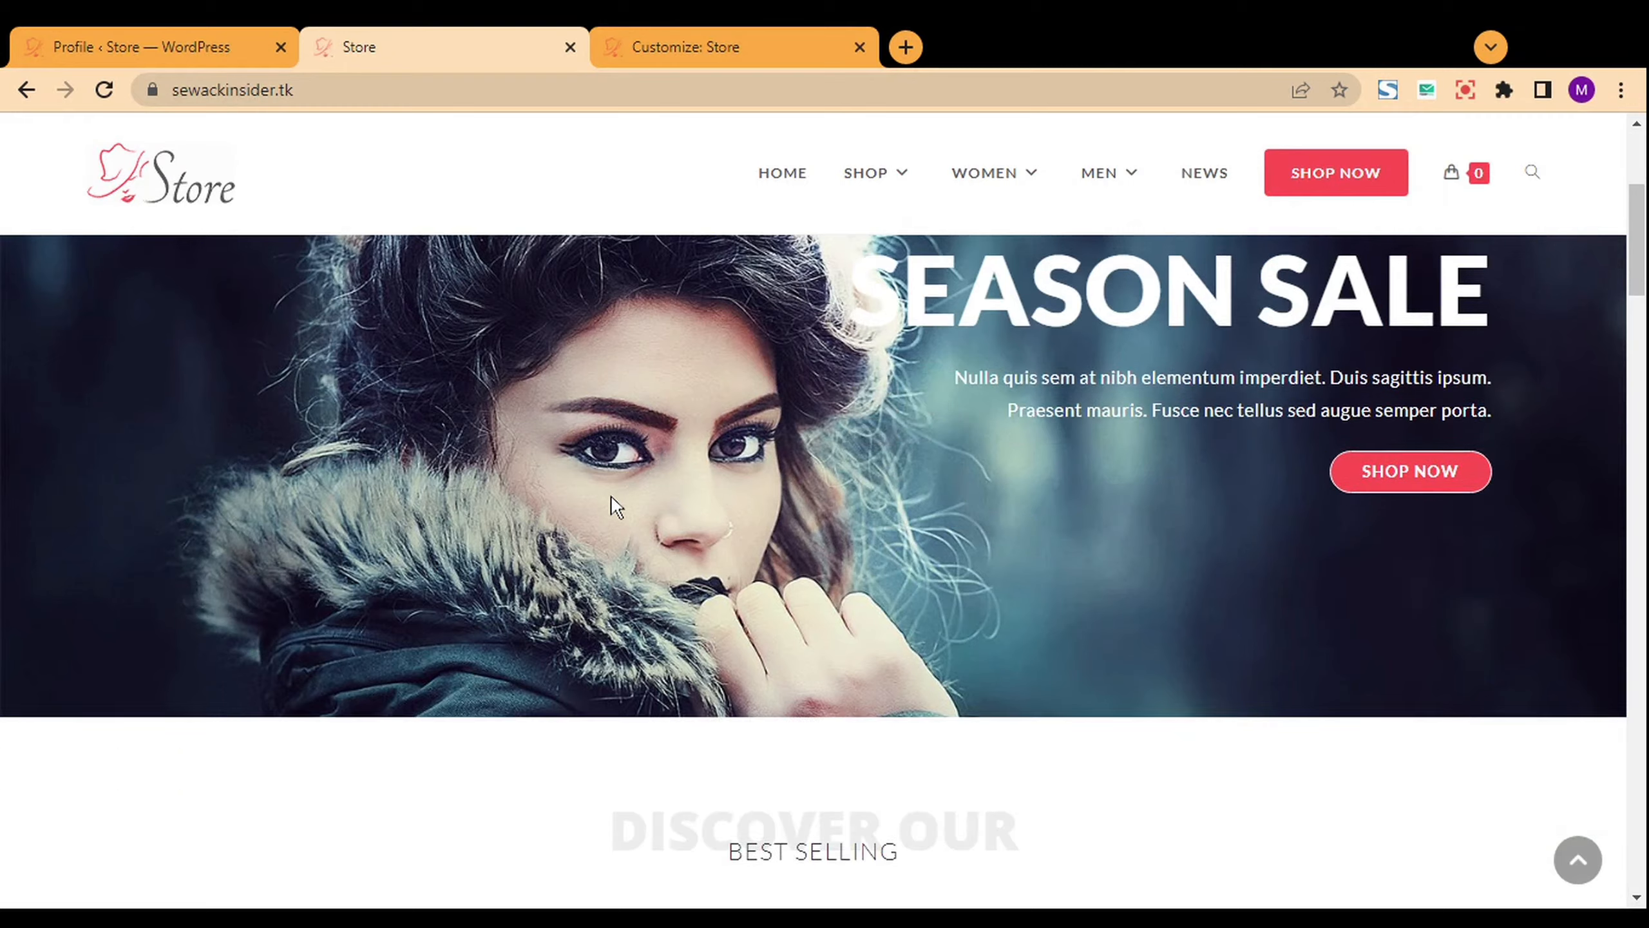
{"action": "scroll", "coordinate": [615, 507], "scroll_direction": "down", "scroll_amount": 2}
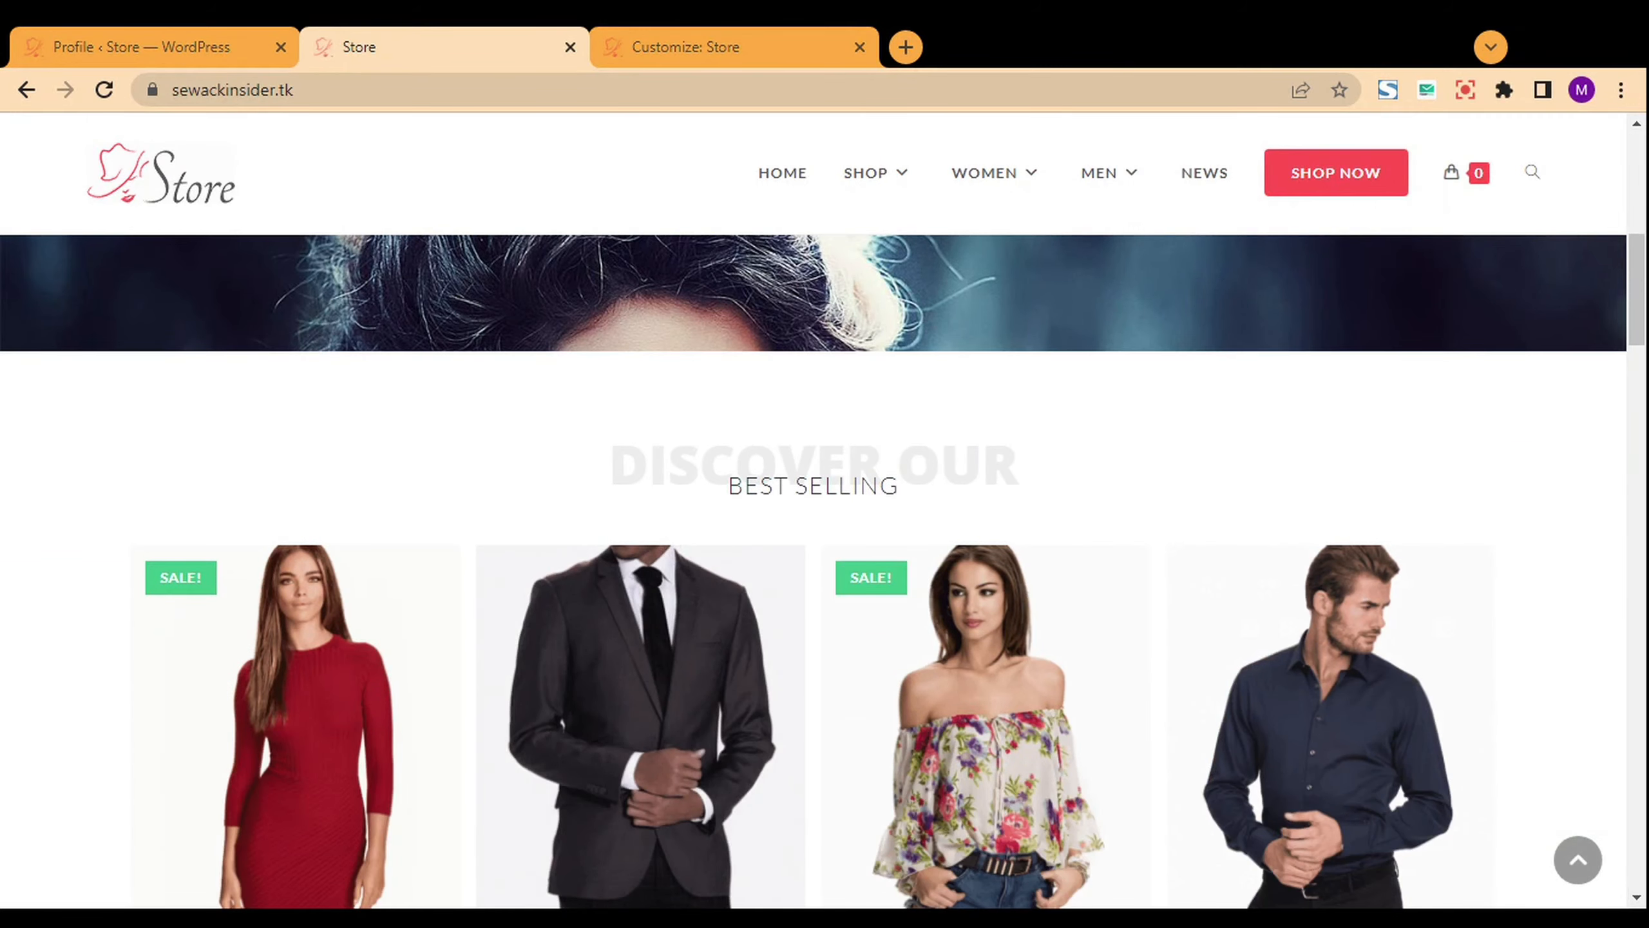
- In the Customizer's Custom CSS/JS code, add a #site-header rule with position: sticky !important and top: 0, and publish it
{"action": "left_click", "coordinate": [667, 29]}
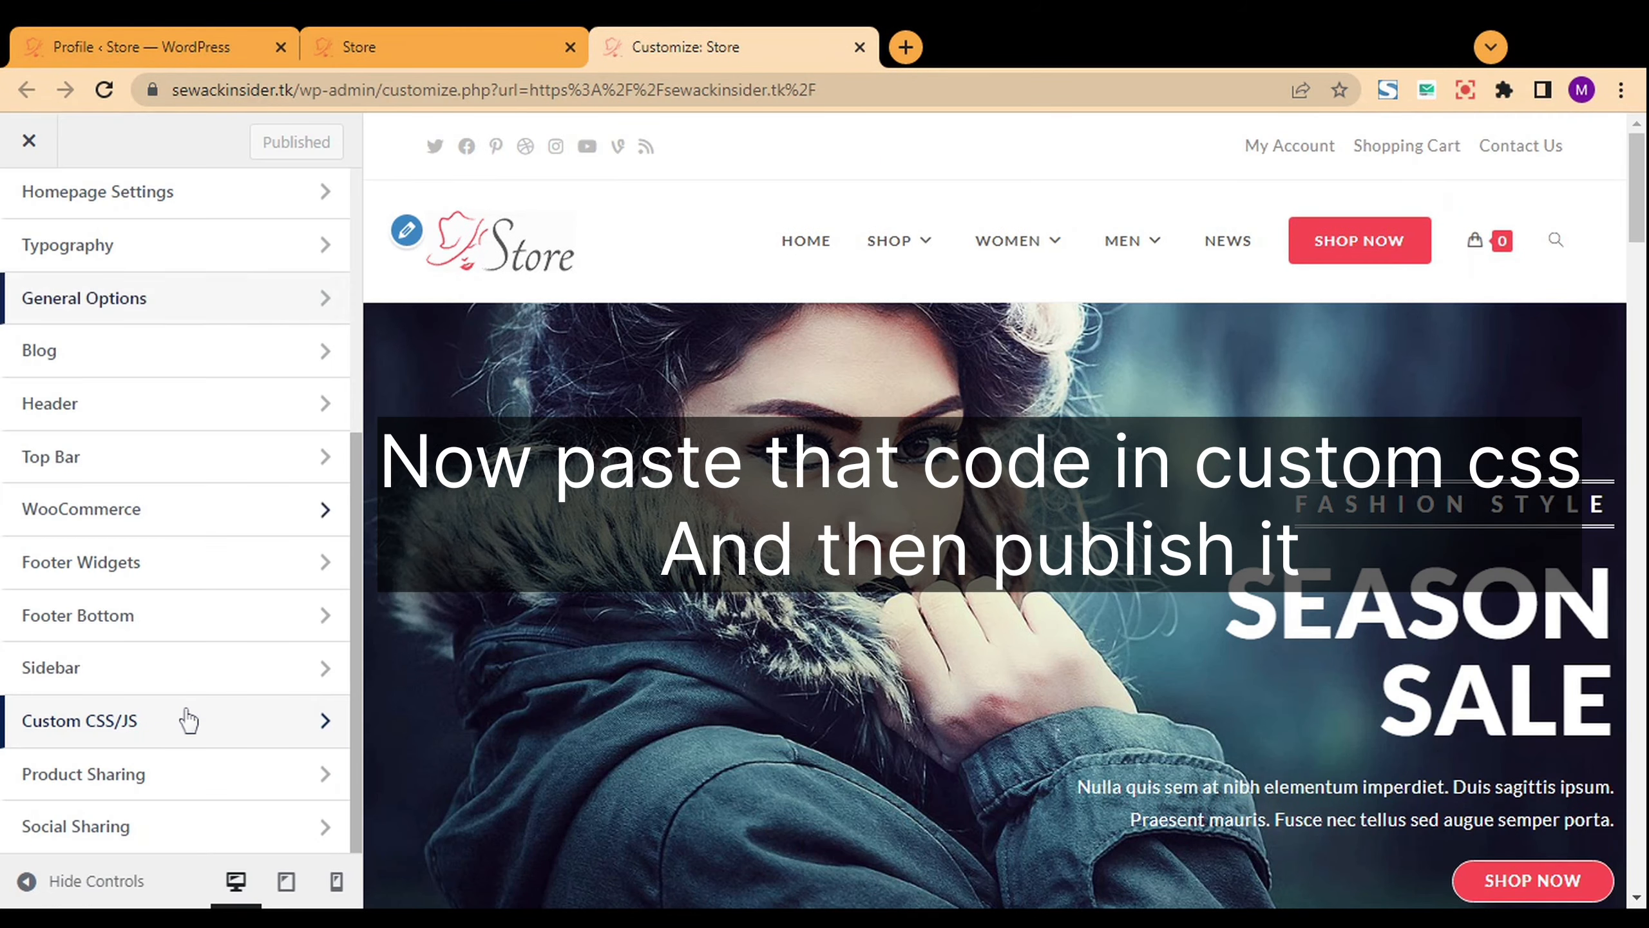
{"action": "left_click", "coordinate": [130, 720]}
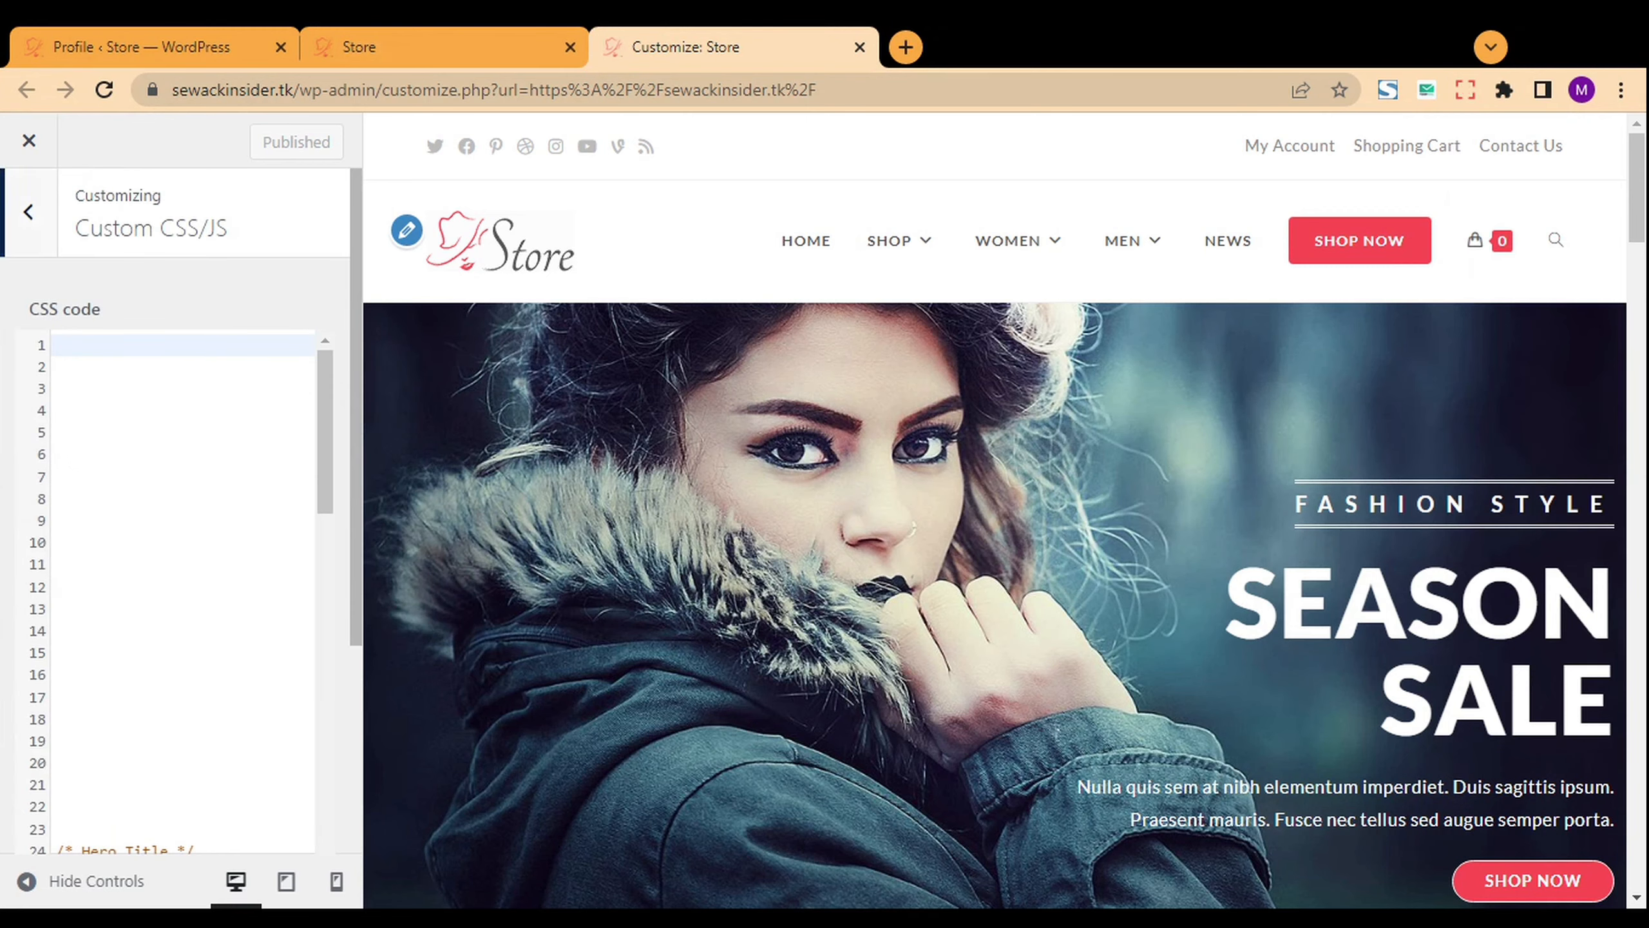
{"action": "left_click", "coordinate": [58, 367]}
{"action": "type", "text": "#site-header {     position: sticky !important;     top: 0; }"}
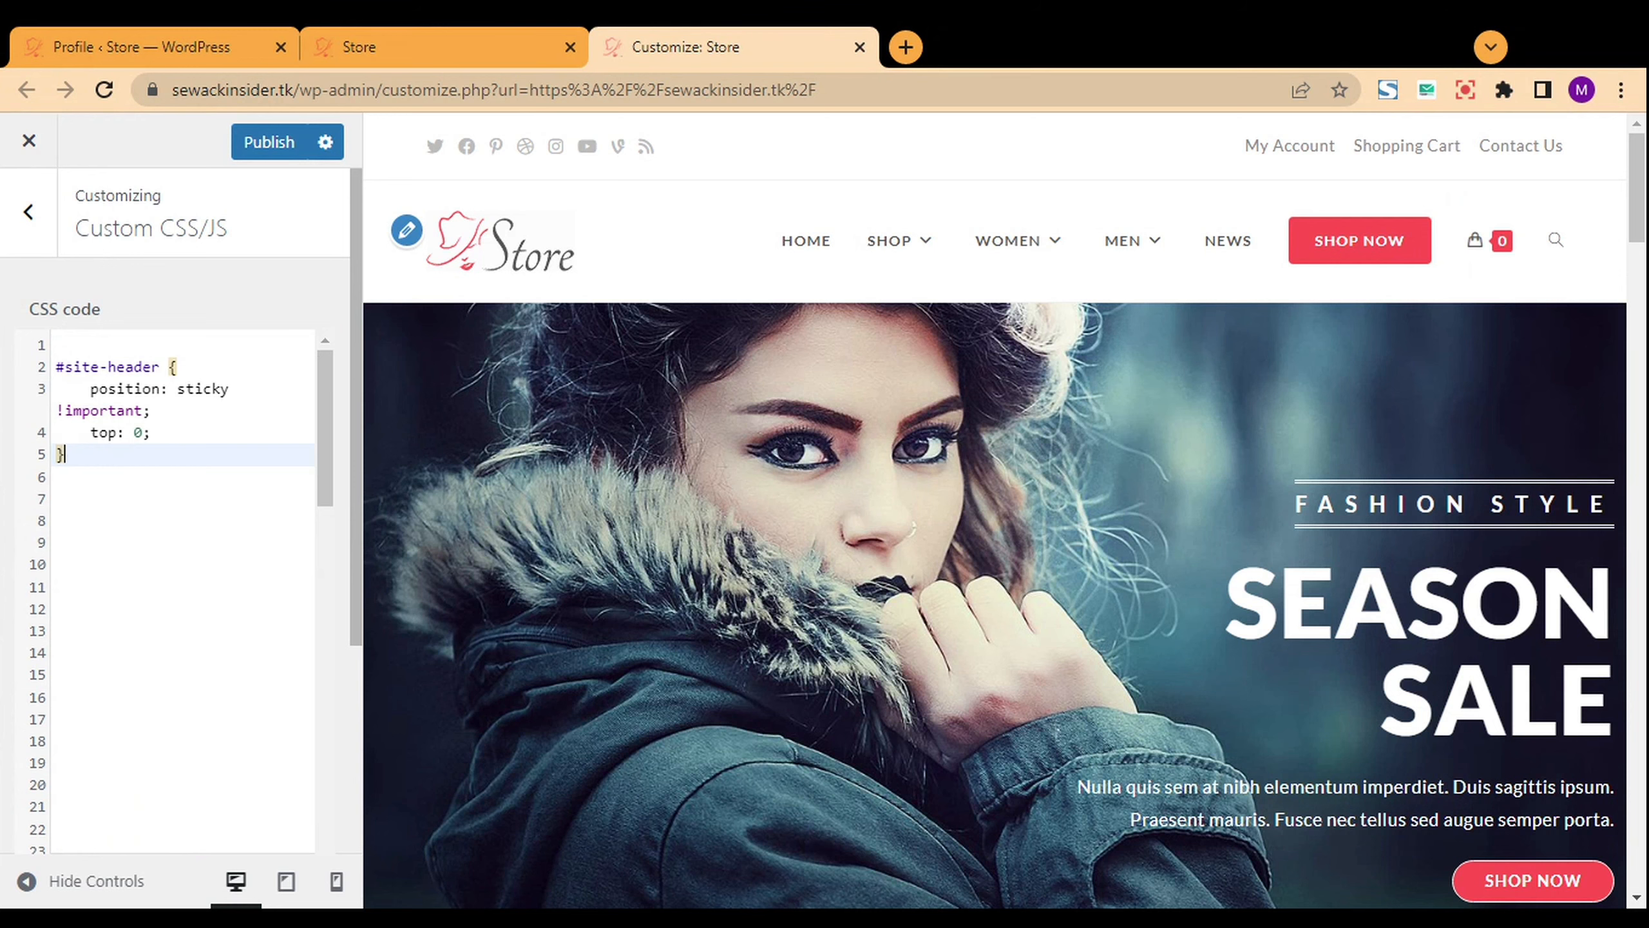
{"action": "double_click", "coordinate": [138, 433]}
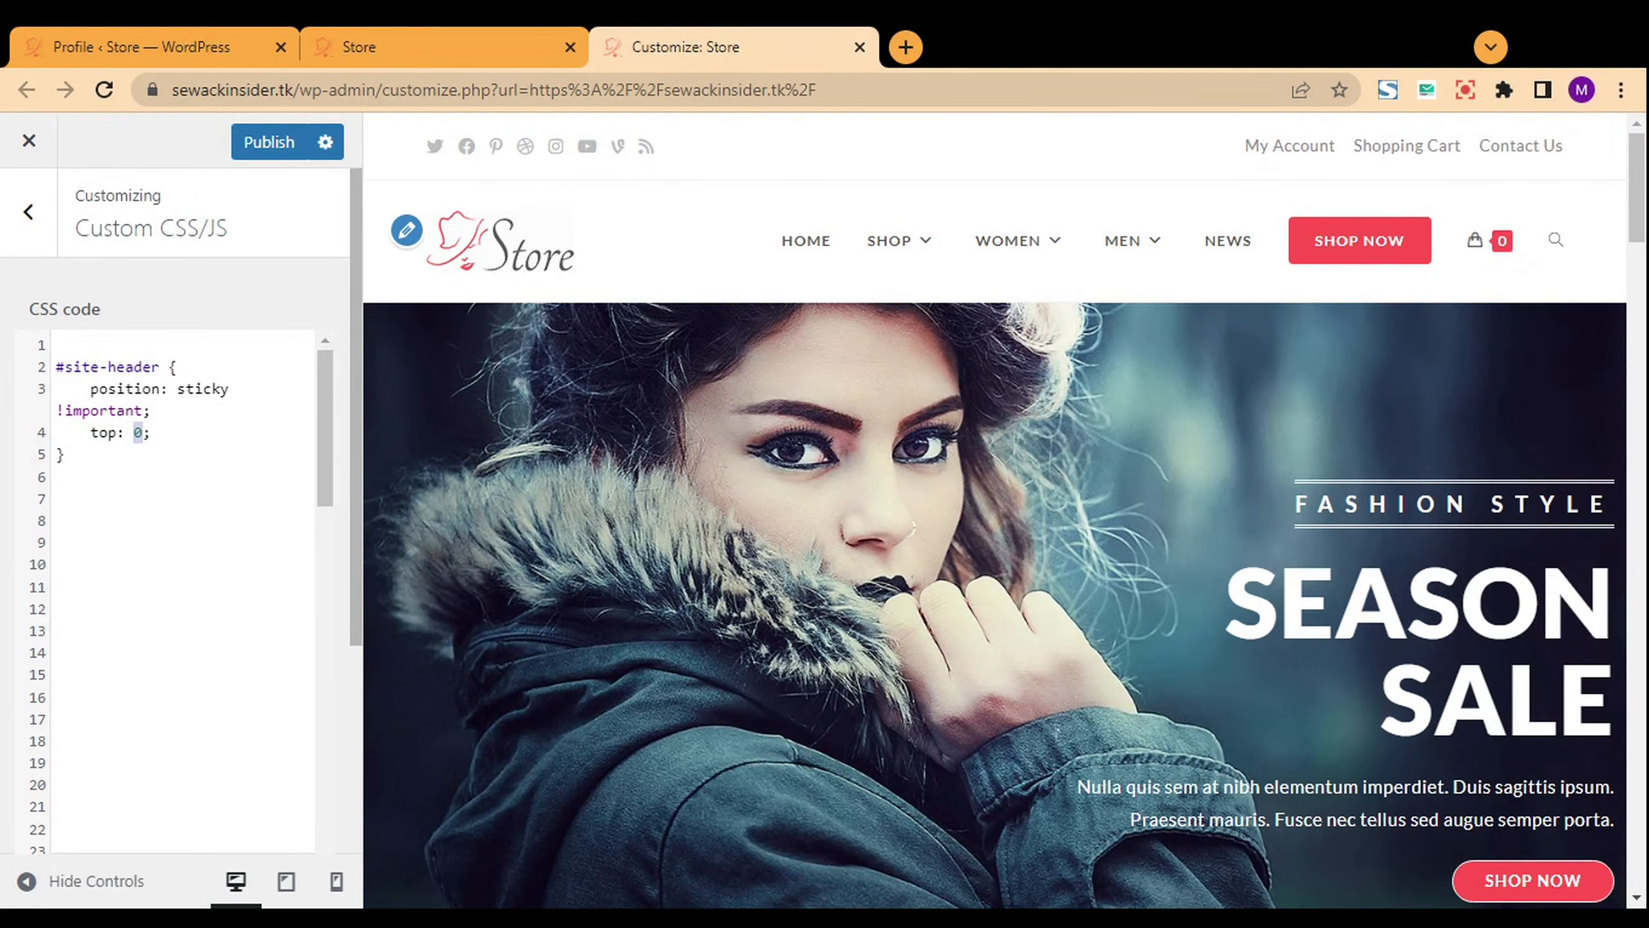
{"action": "left_click_drag", "start_coordinate": [176, 389], "coordinate": [229, 389]}
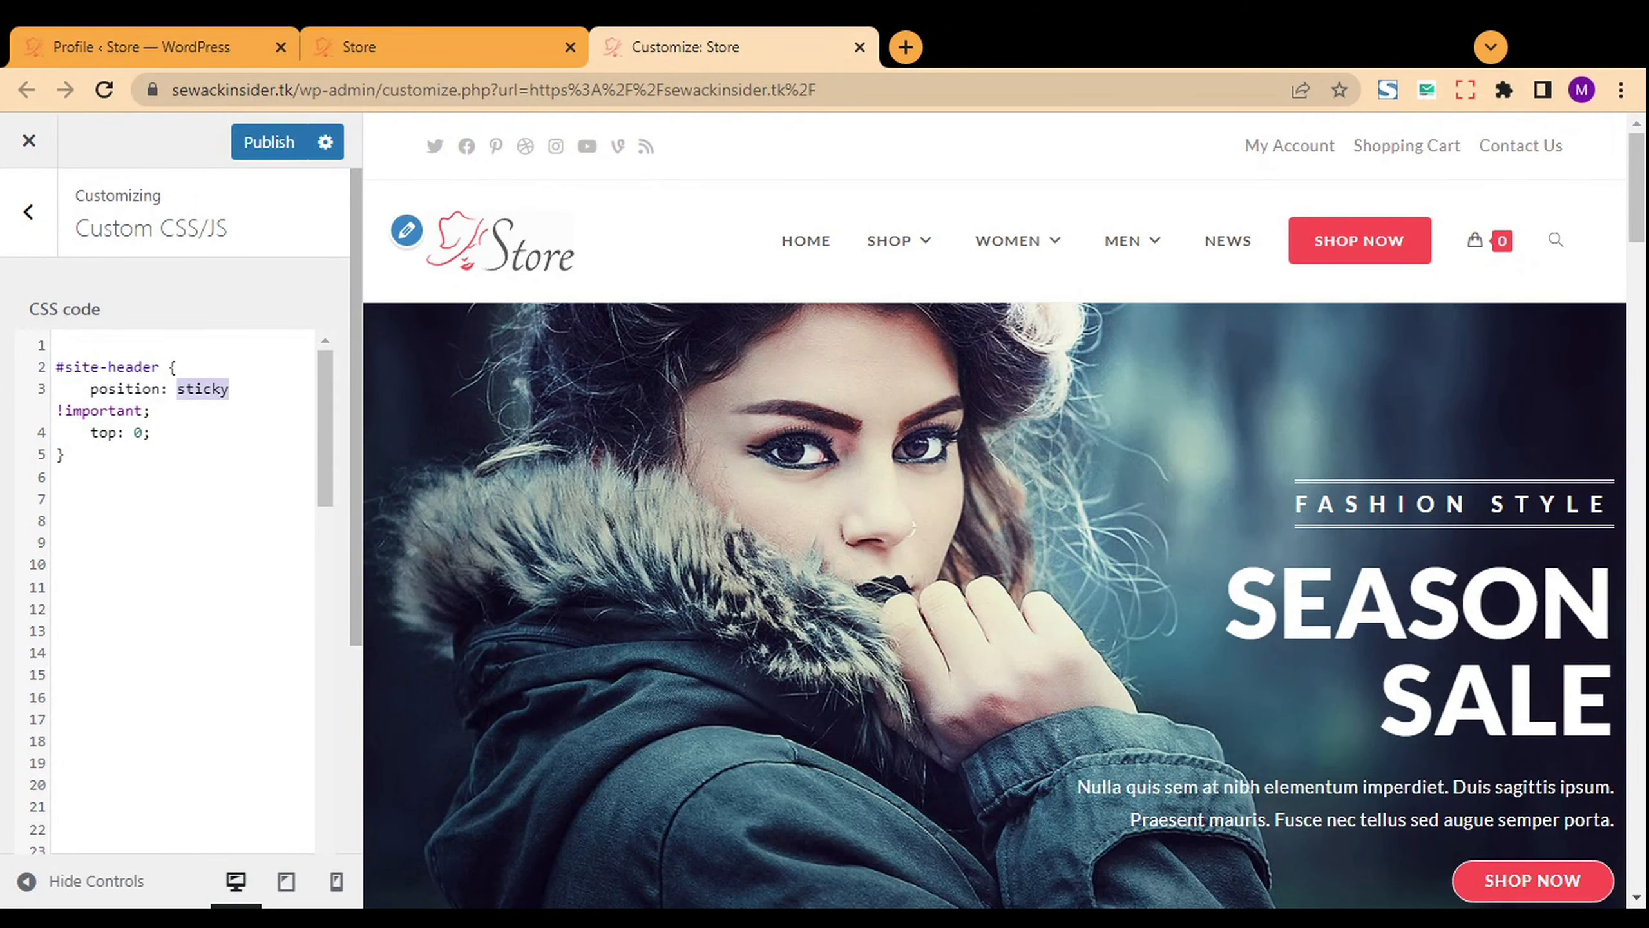
{"action": "left_click", "coordinate": [278, 144]}
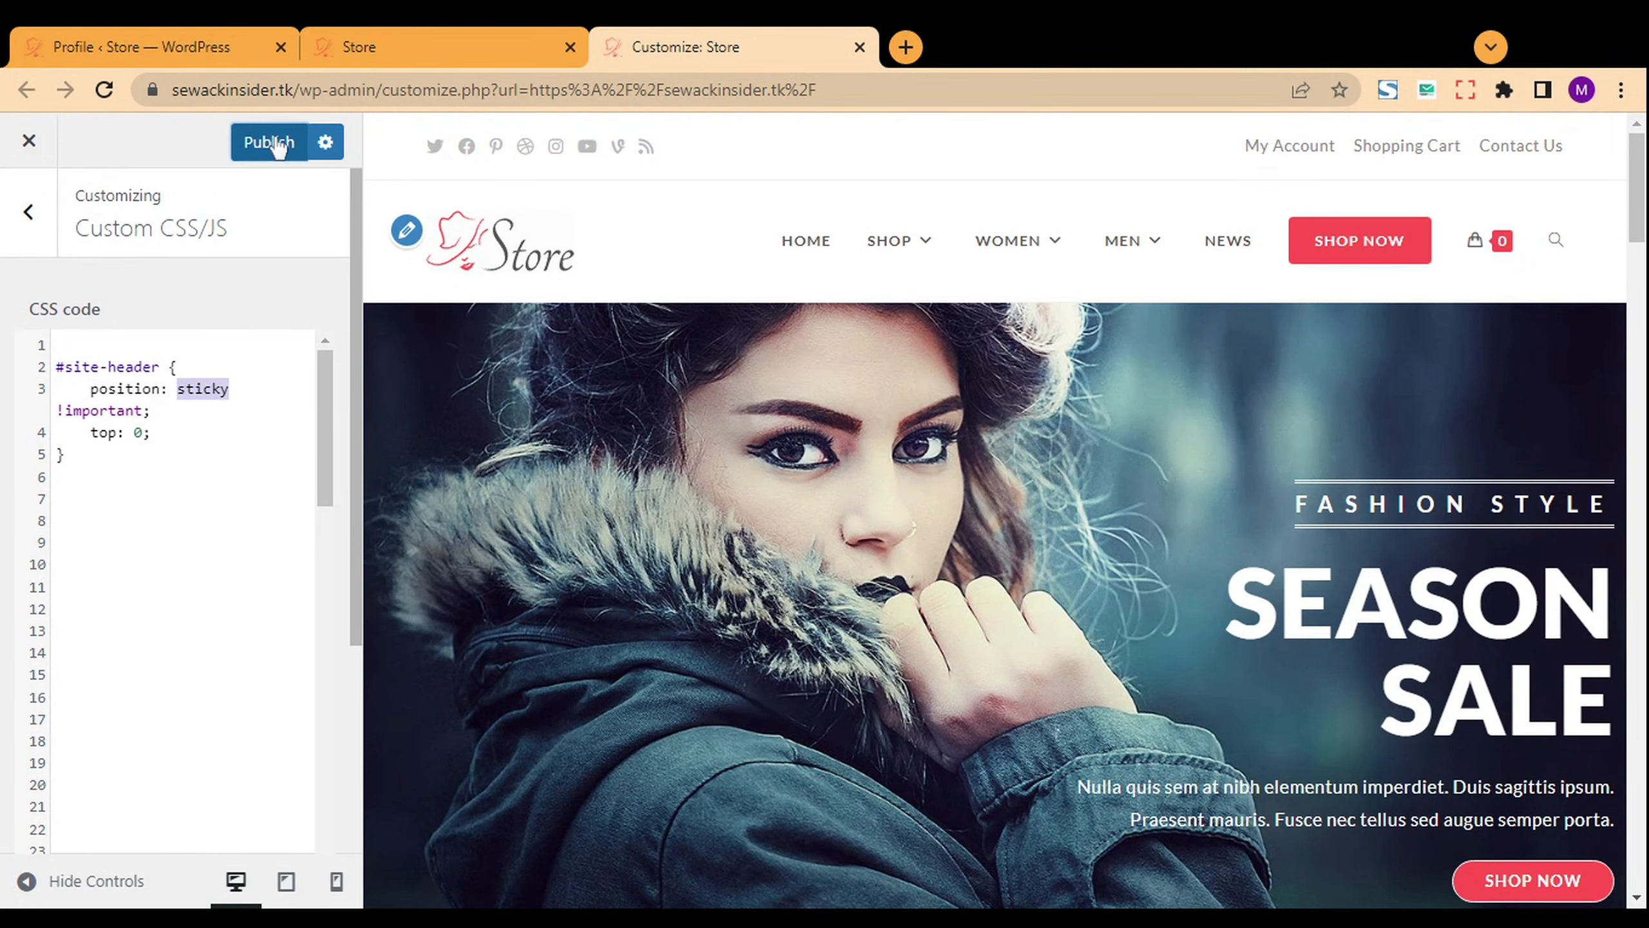
- Reload the store's front page and check the published header's behaviour while moving up and down the page
{"action": "left_click", "coordinate": [394, 43]}
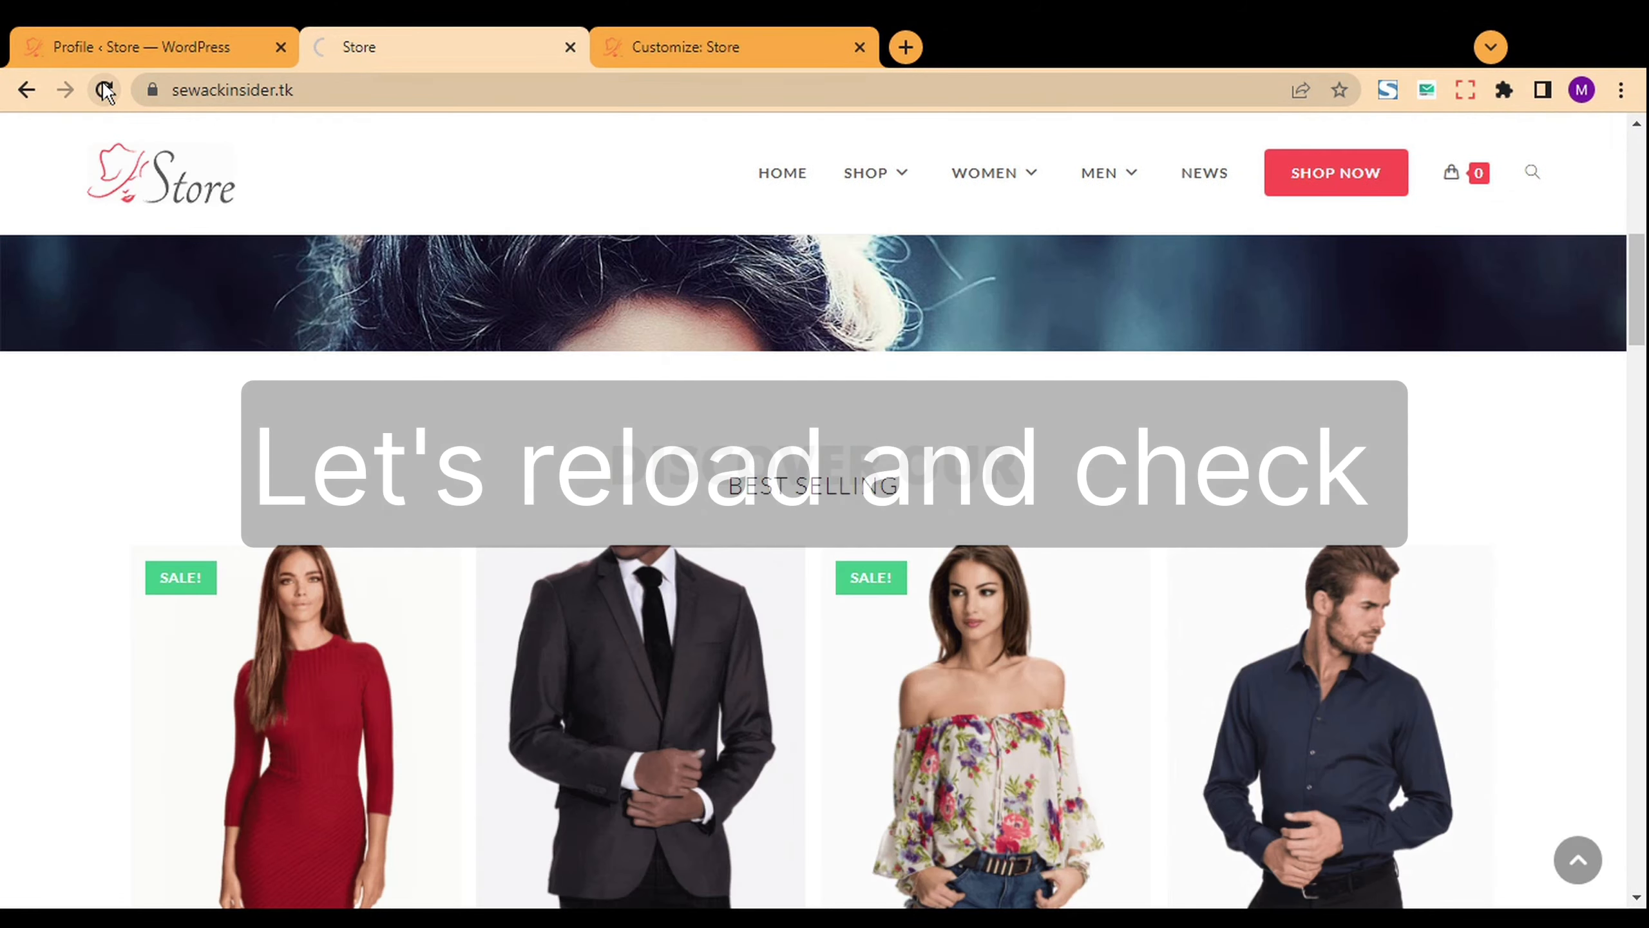
{"action": "left_click", "coordinate": [104, 90]}
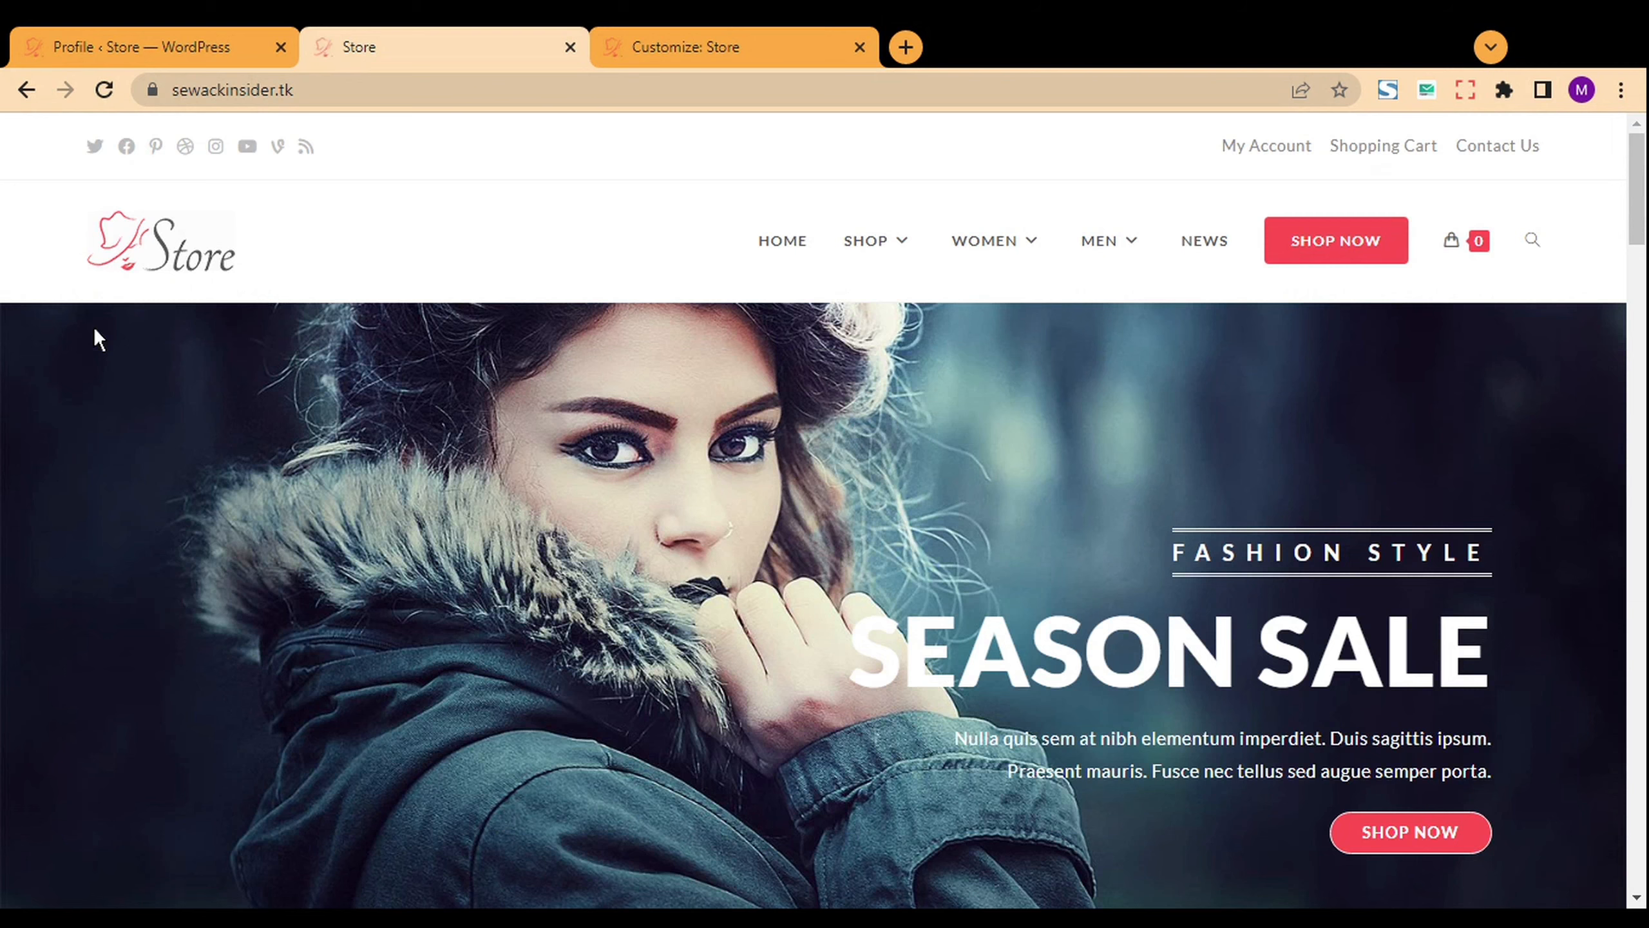
{"action": "scroll", "coordinate": [94, 330], "scroll_direction": "down", "scroll_amount": 8}
{"action": "scroll", "coordinate": [94, 329], "scroll_direction": "up", "scroll_amount": 6}
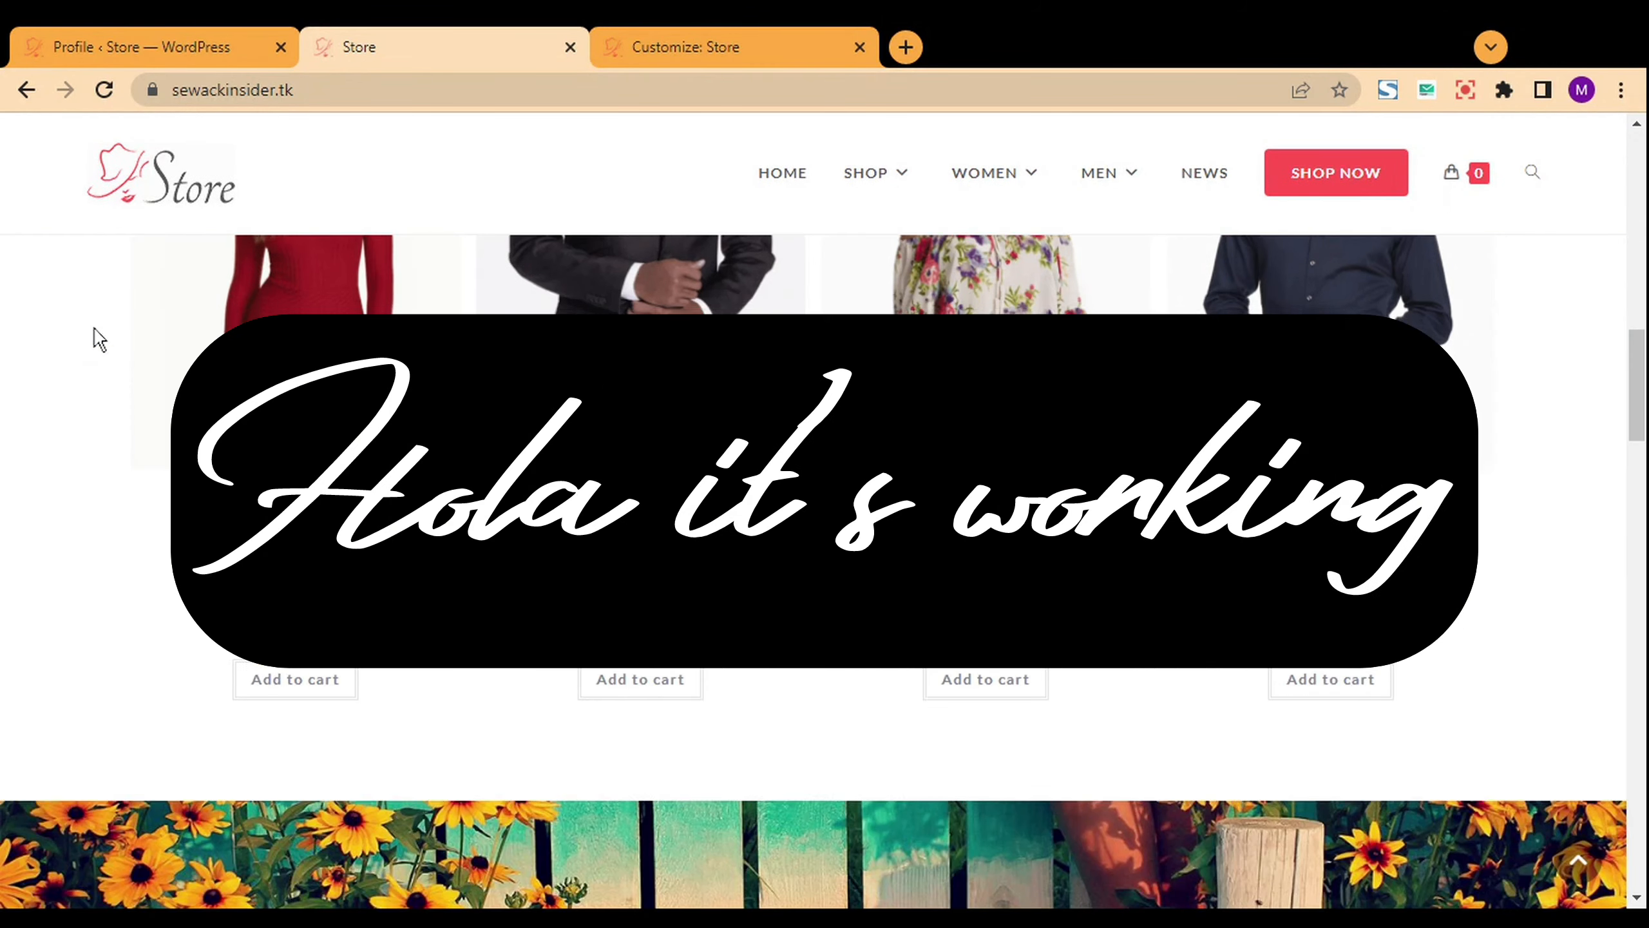
{"action": "scroll", "coordinate": [93, 327], "scroll_direction": "down", "scroll_amount": 5}
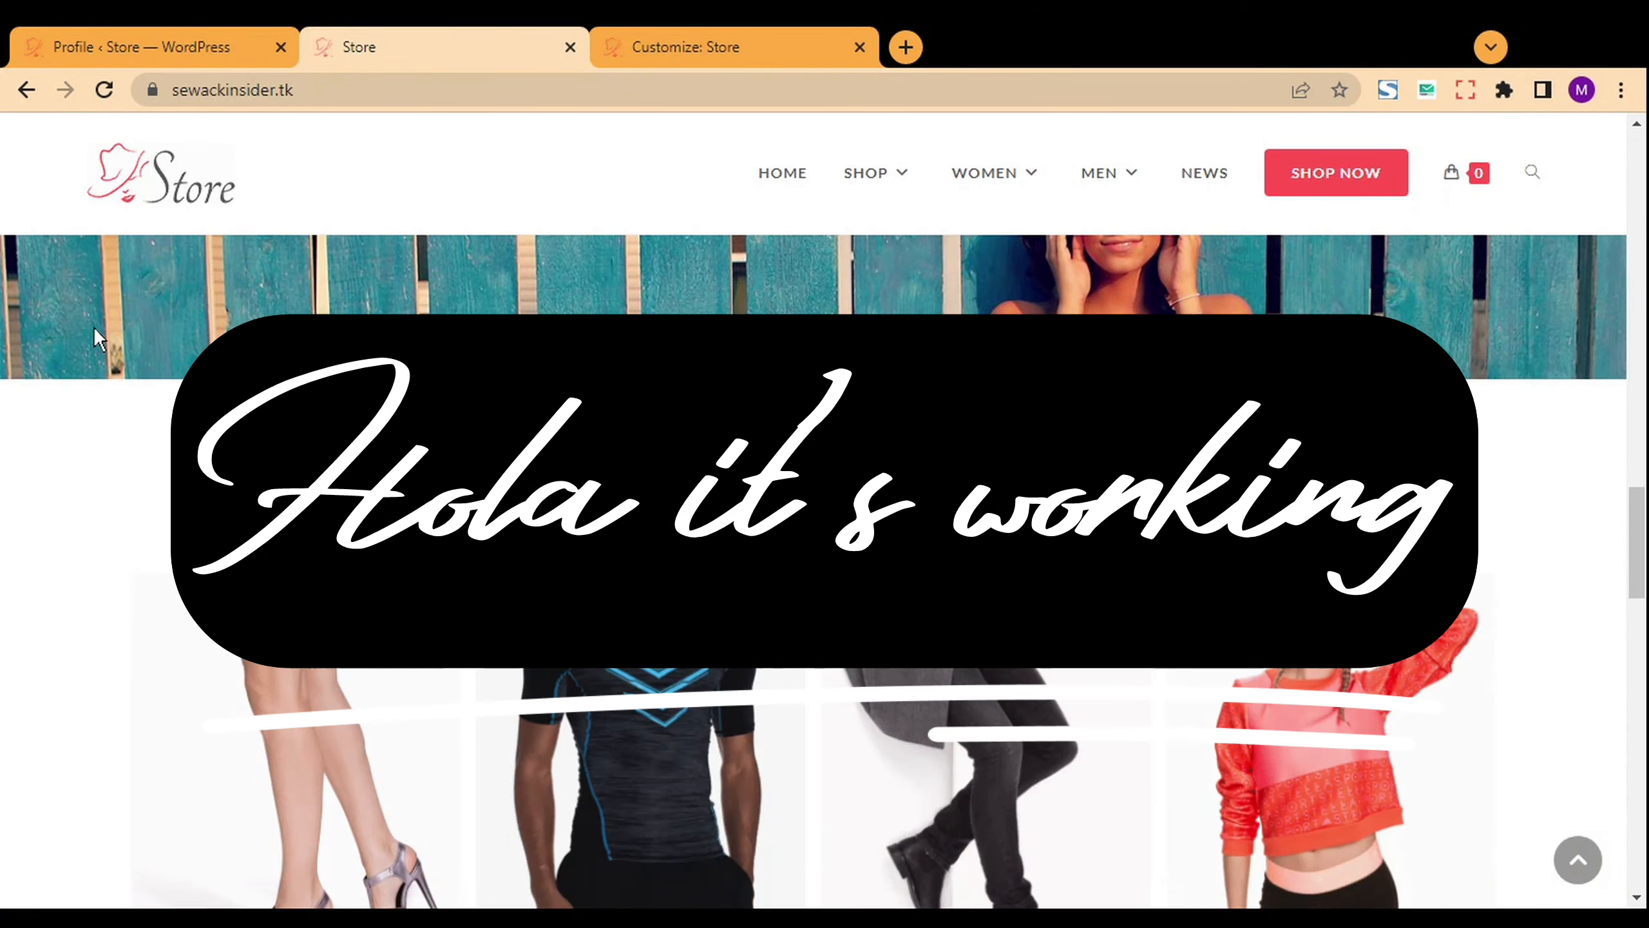
{"action": "scroll", "coordinate": [93, 328], "scroll_direction": "up", "scroll_amount": 6}
{"action": "scroll", "coordinate": [93, 327], "scroll_direction": "down", "scroll_amount": 5}
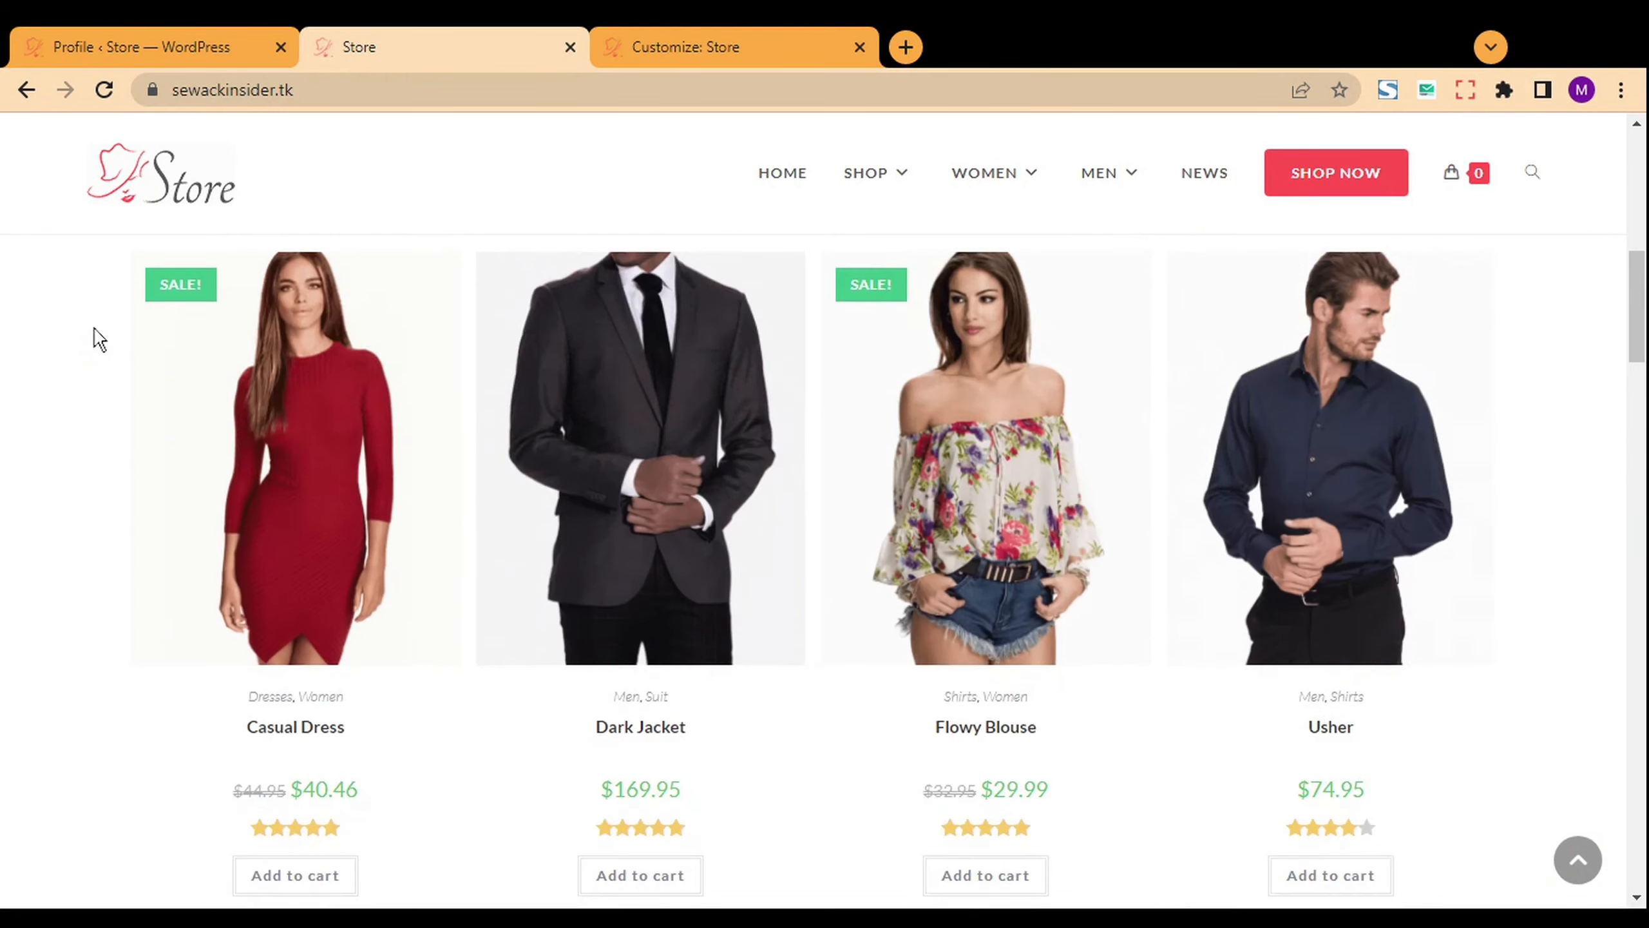
{"action": "scroll", "coordinate": [93, 327], "scroll_direction": "up", "scroll_amount": 6}
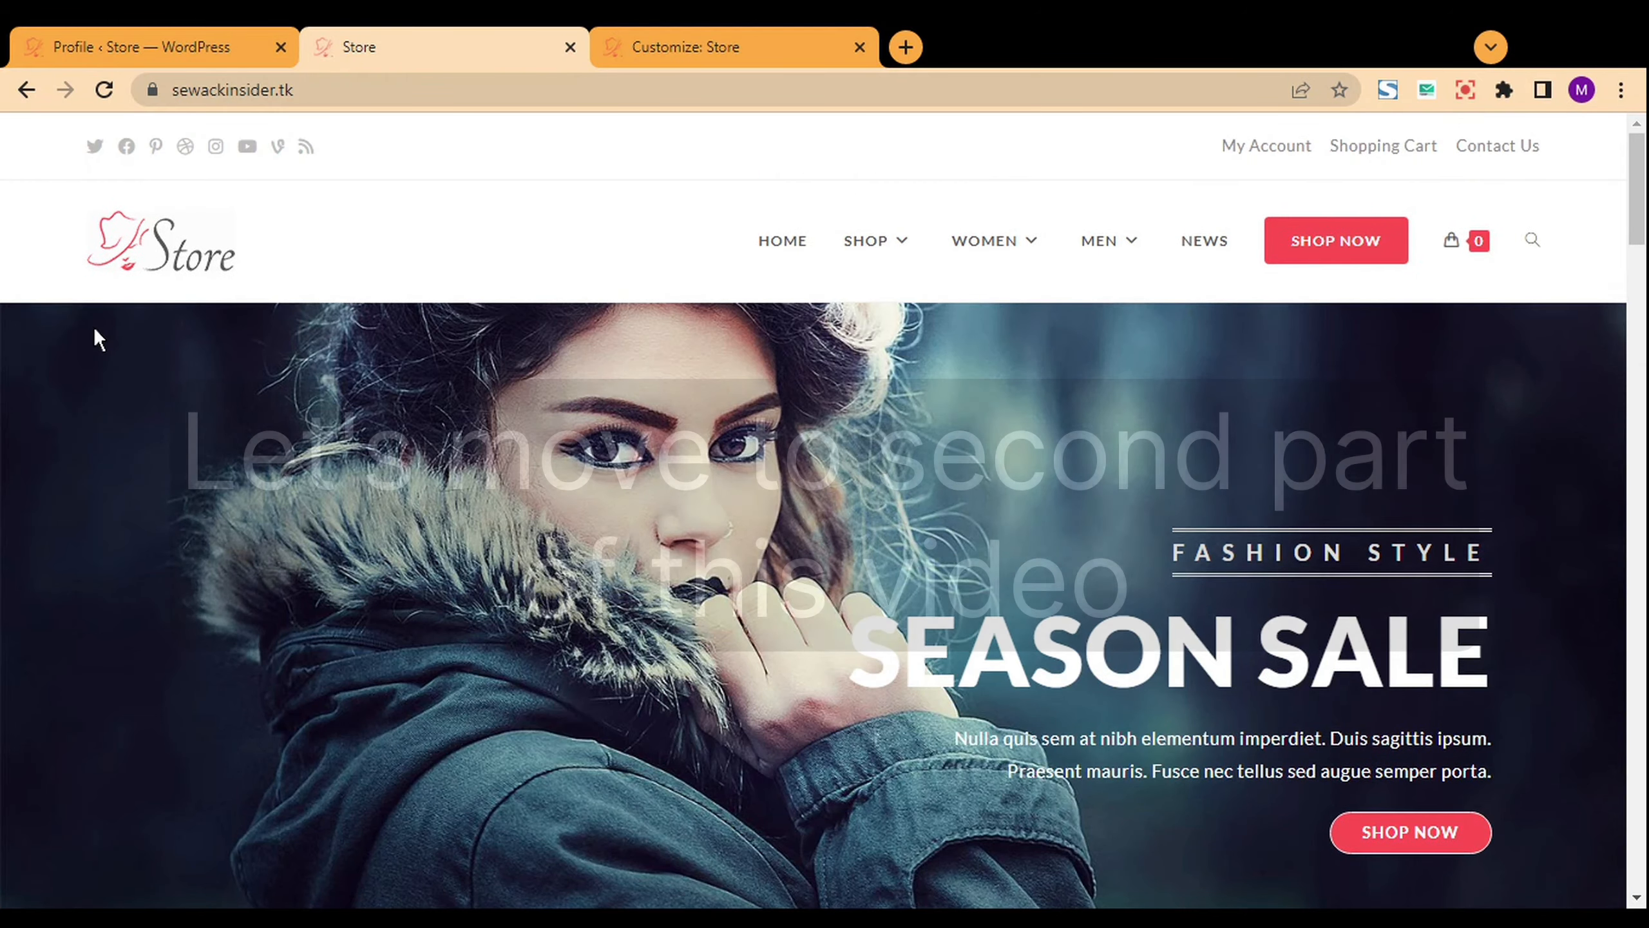
{"action": "scroll", "coordinate": [93, 327], "scroll_direction": "down", "scroll_amount": 5}
{"action": "scroll", "coordinate": [93, 327], "scroll_direction": "down", "scroll_amount": 1}
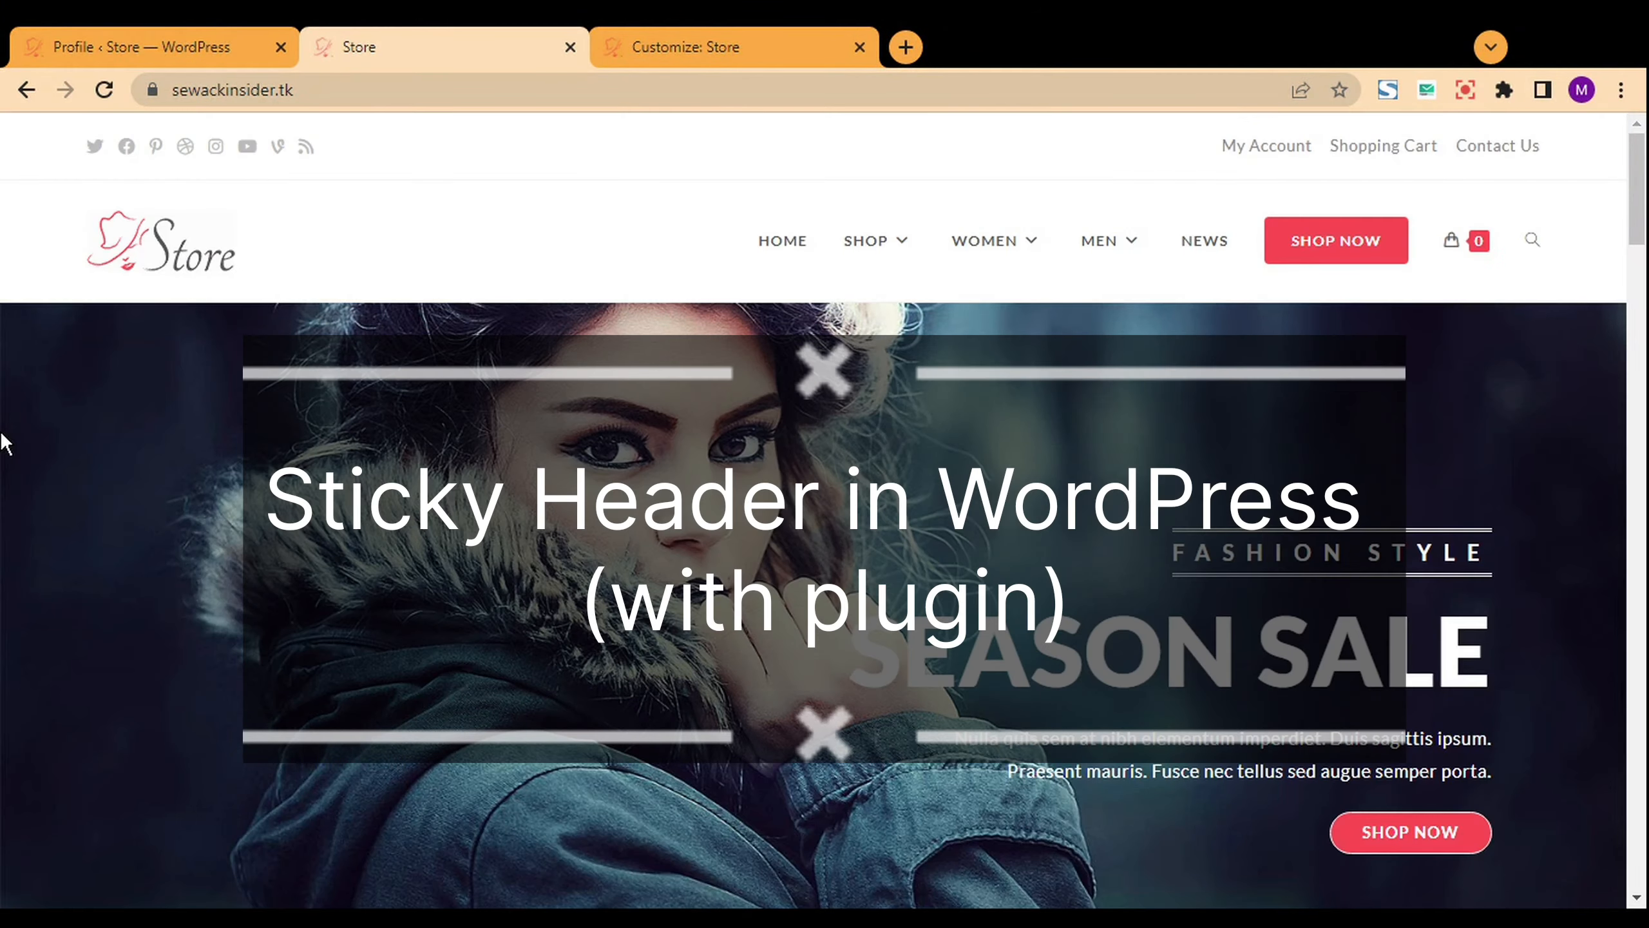
- Search the WordPress plugin directory for "sticky menu", then install and activate the Sticky Menu & Sticky Header plugin
{"action": "left_click", "coordinate": [116, 28]}
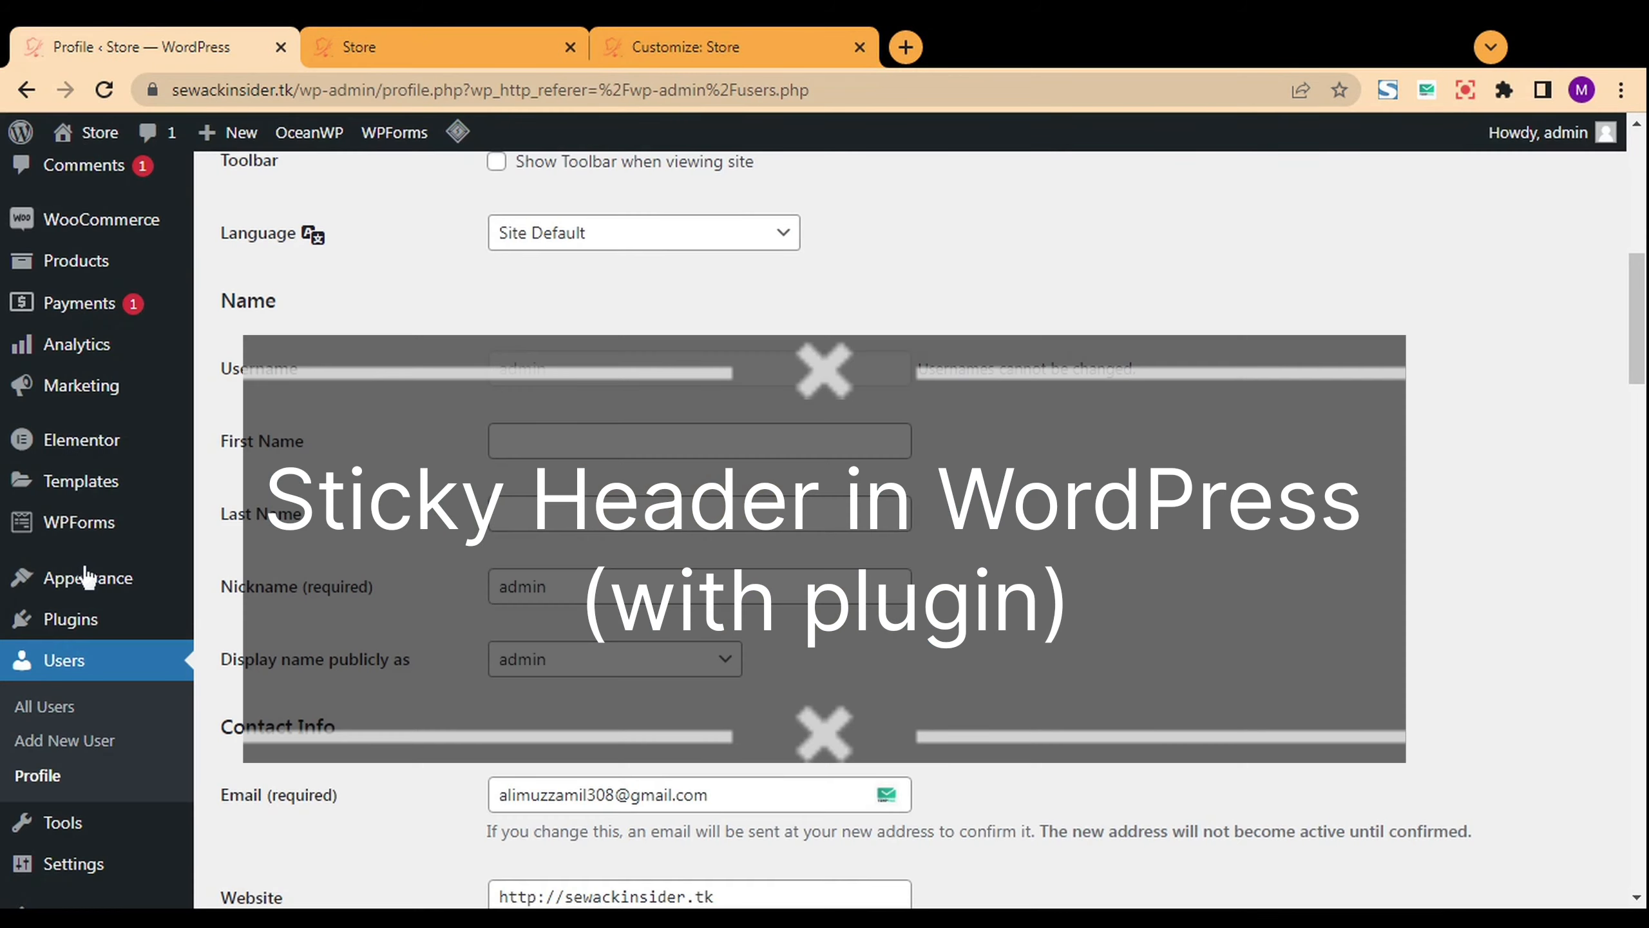
{"action": "left_click", "coordinate": [119, 627]}
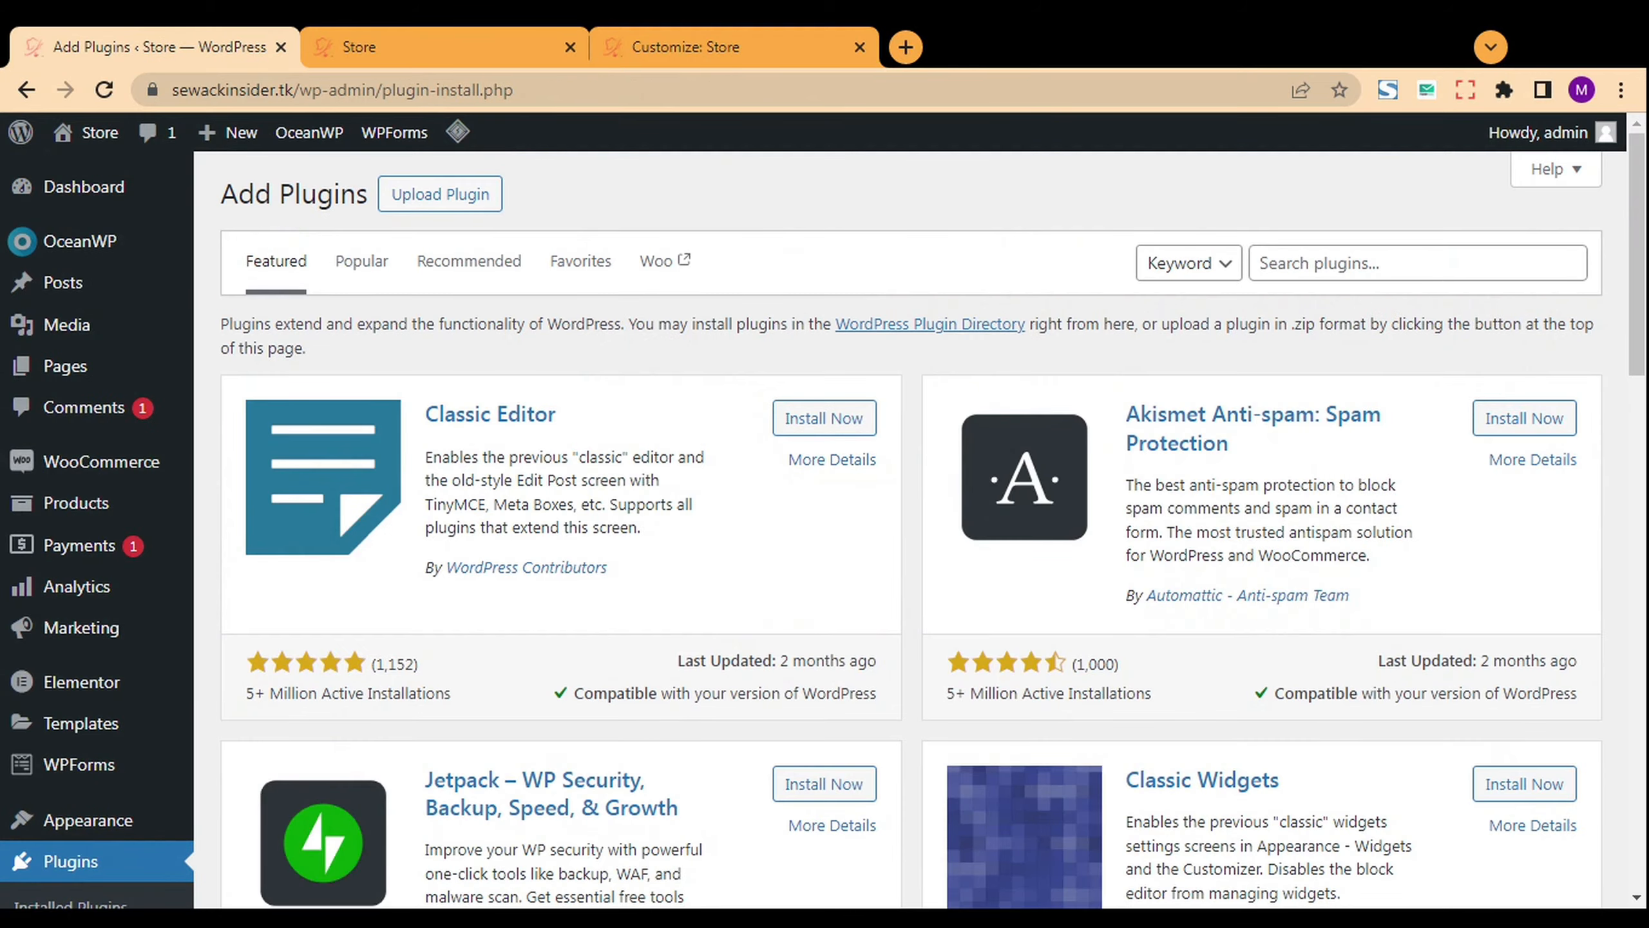
{"action": "left_click", "coordinate": [1455, 263]}
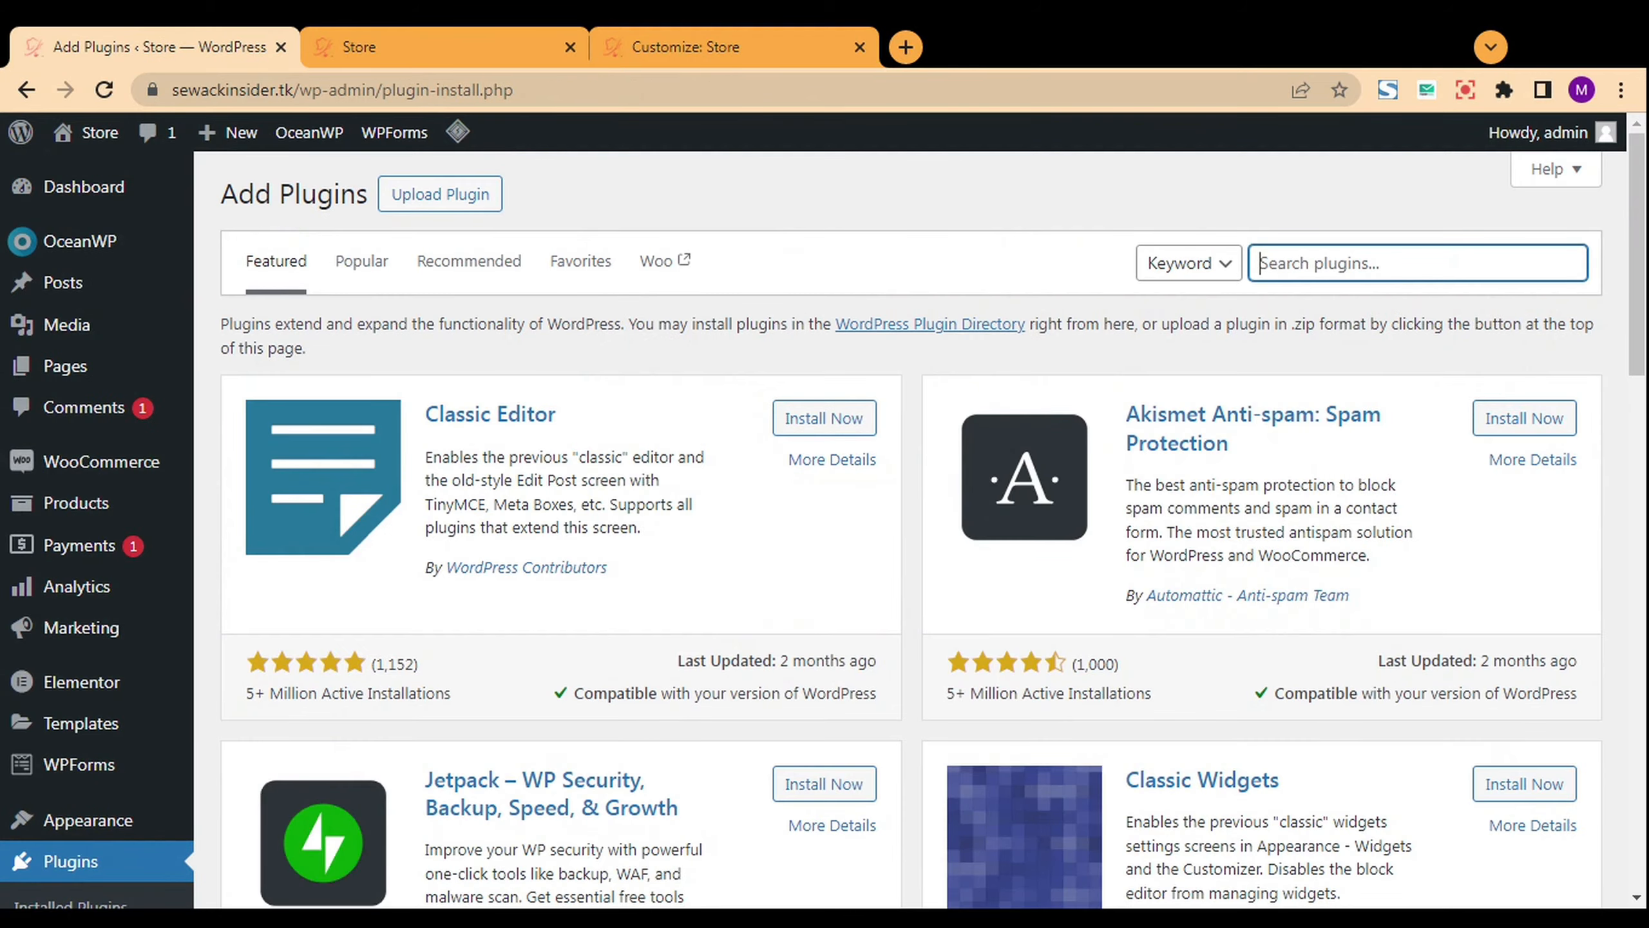
{"action": "type", "text": "sticky menu"}
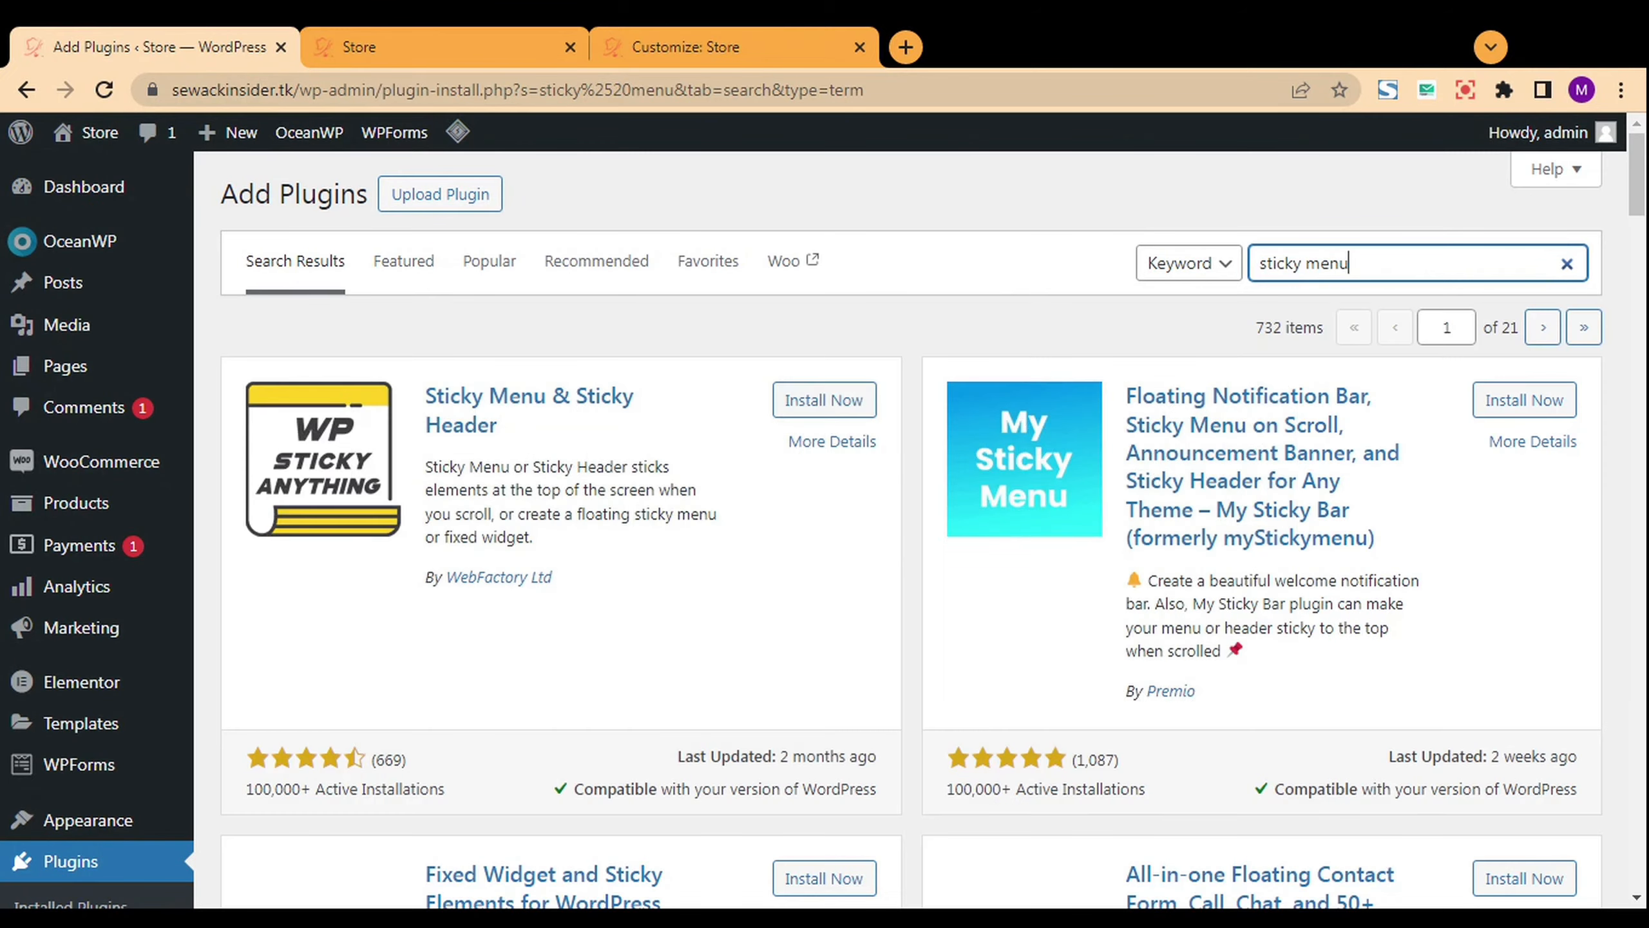
{"action": "left_click", "coordinate": [847, 408]}
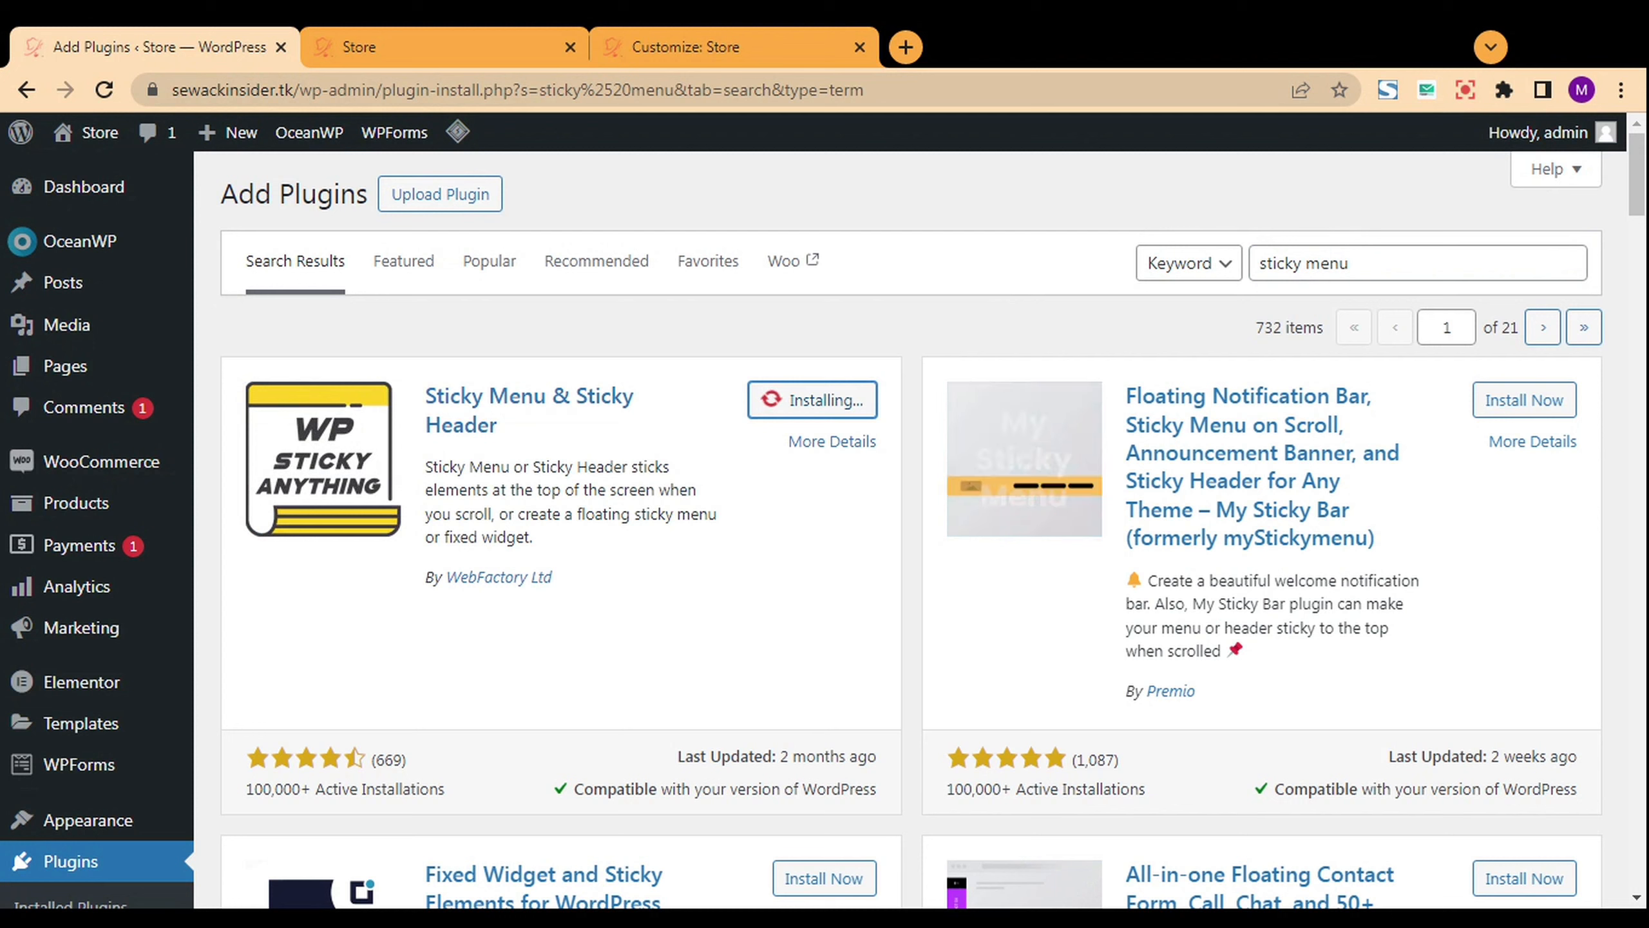
{"action": "left_click", "coordinate": [836, 400]}
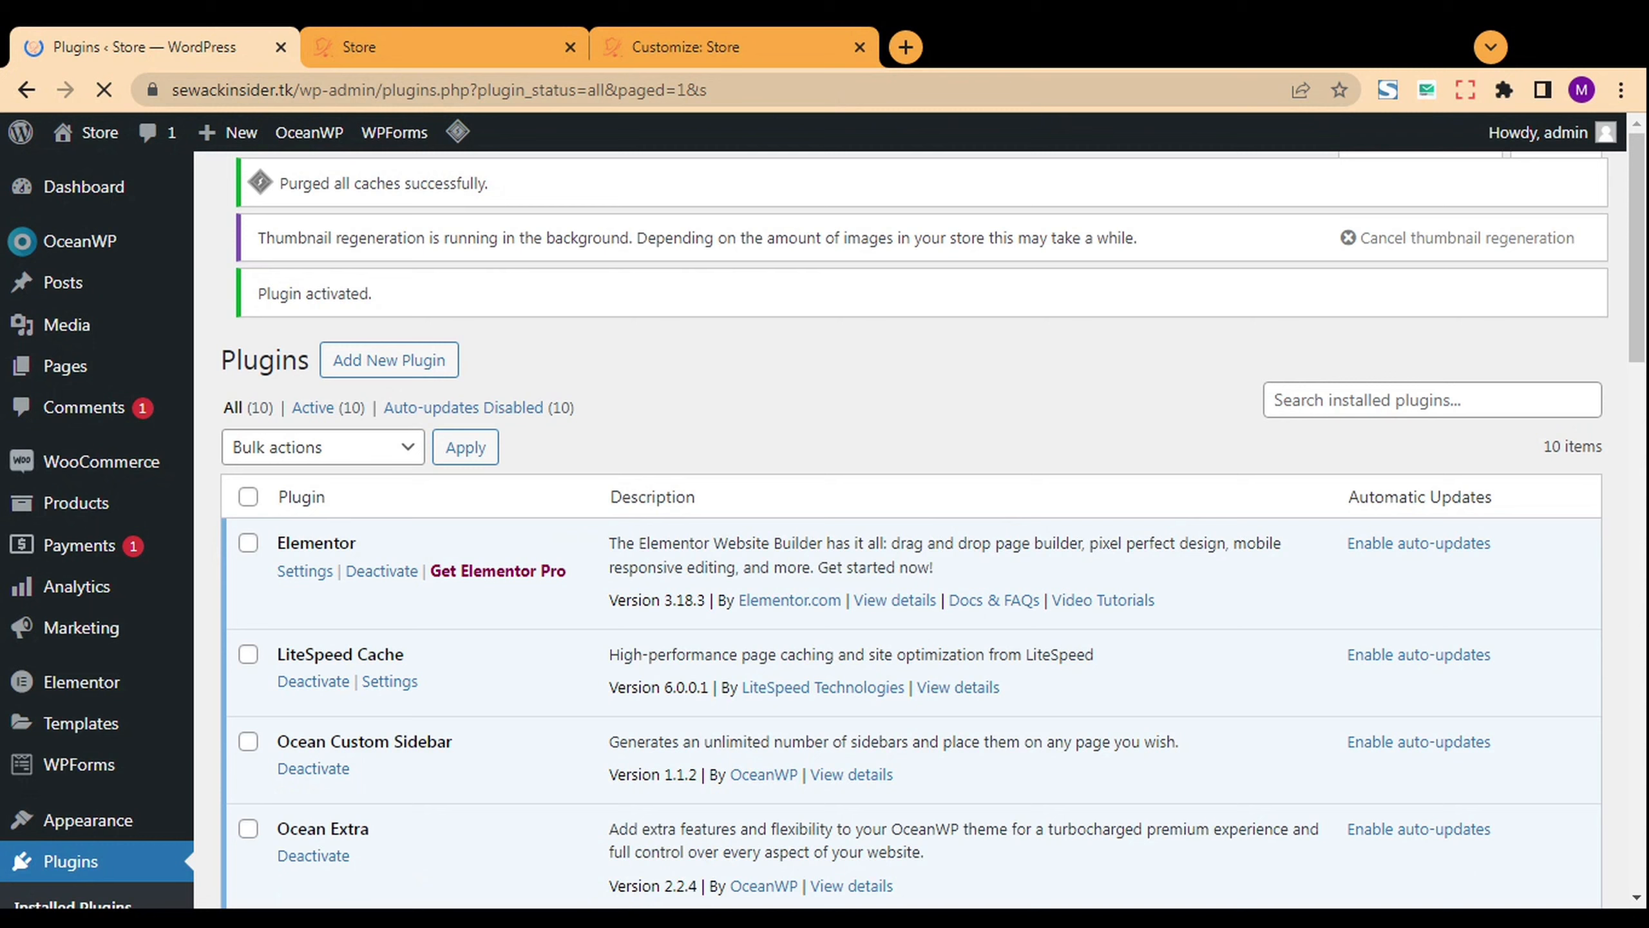
- Open the settings page of the Sticky Menu plugin and dismiss the WP Sticky PRO offer
{"action": "scroll", "coordinate": [133, 760], "scroll_direction": "down", "scroll_amount": 7}
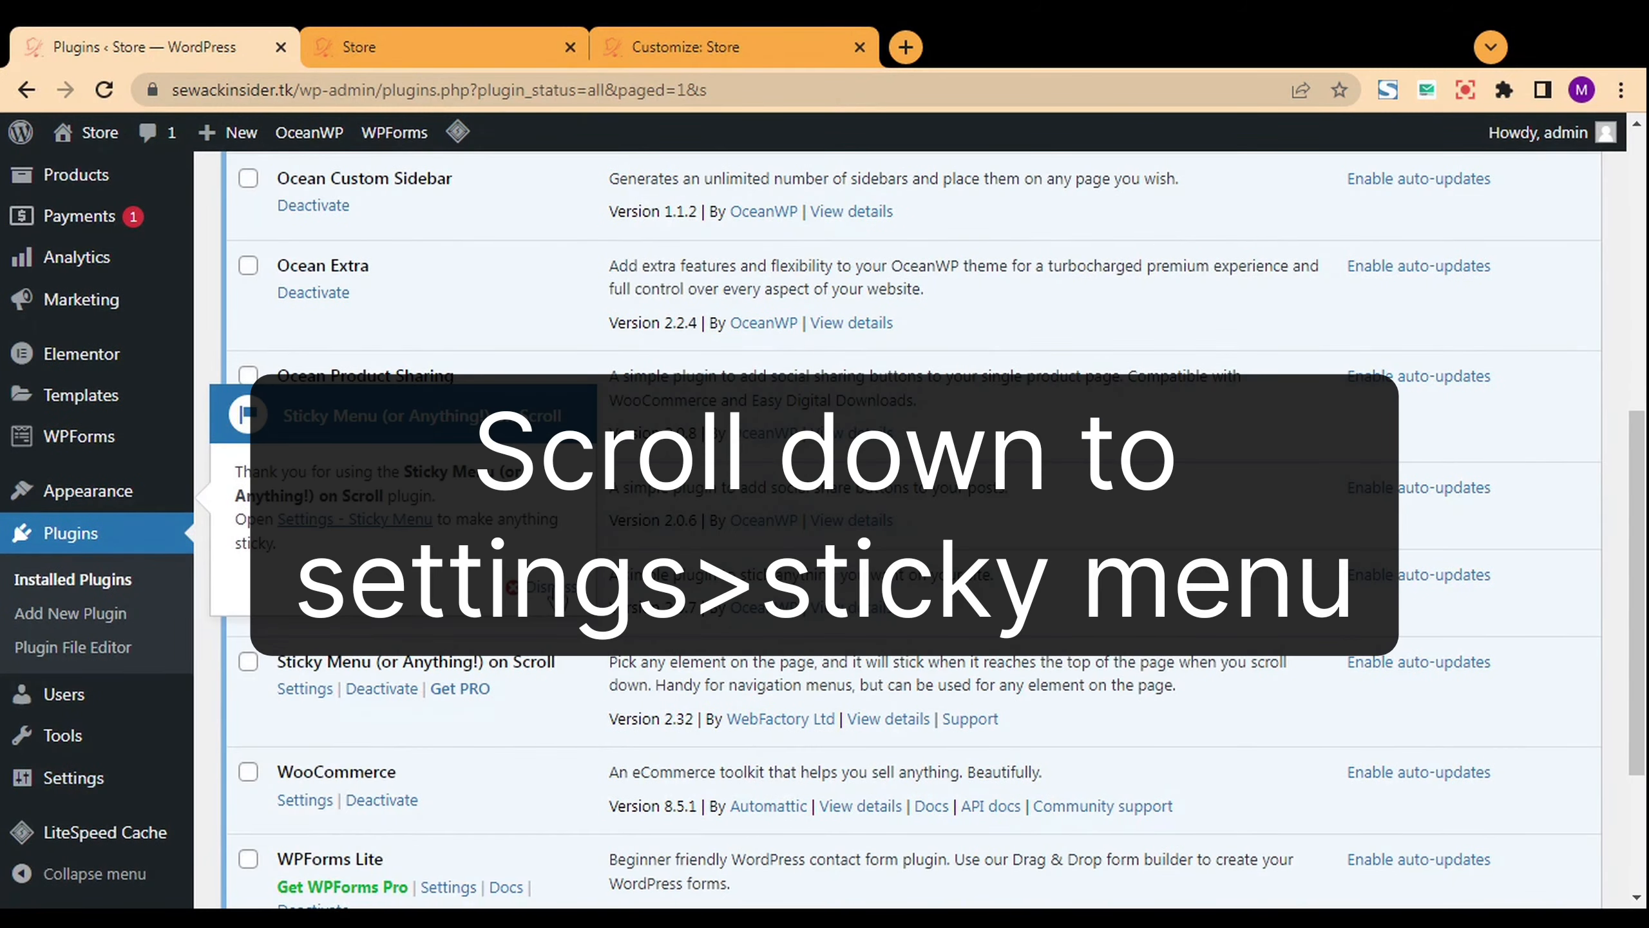
{"action": "mouse_move", "coordinate": [91, 776]}
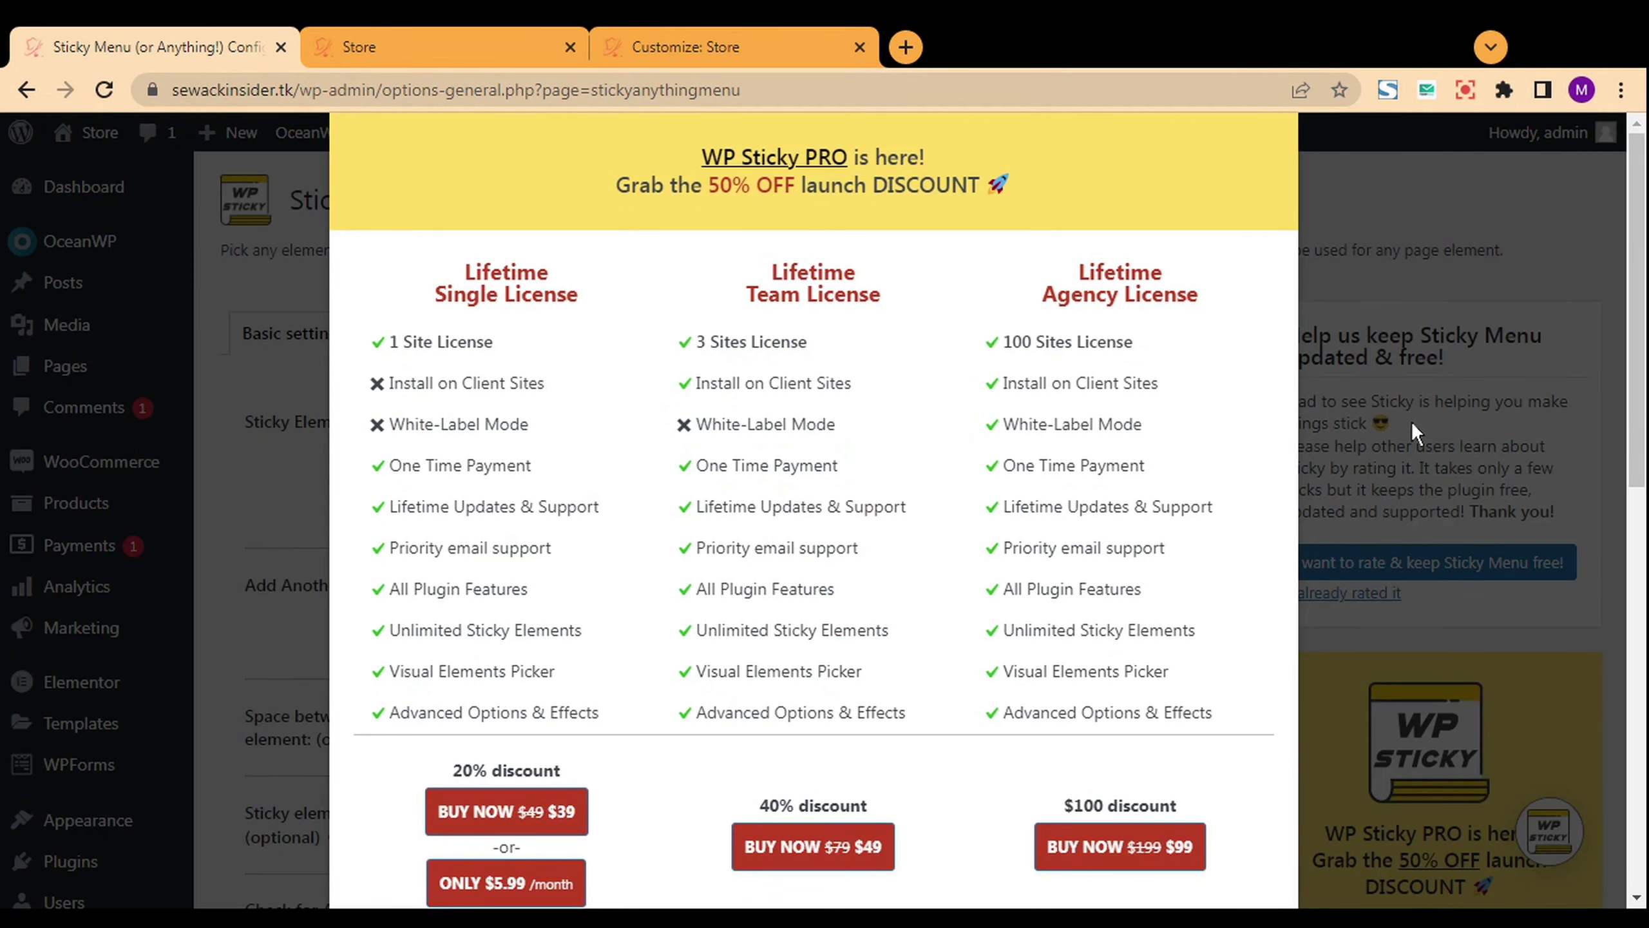
{"action": "left_click", "coordinate": [1412, 423]}
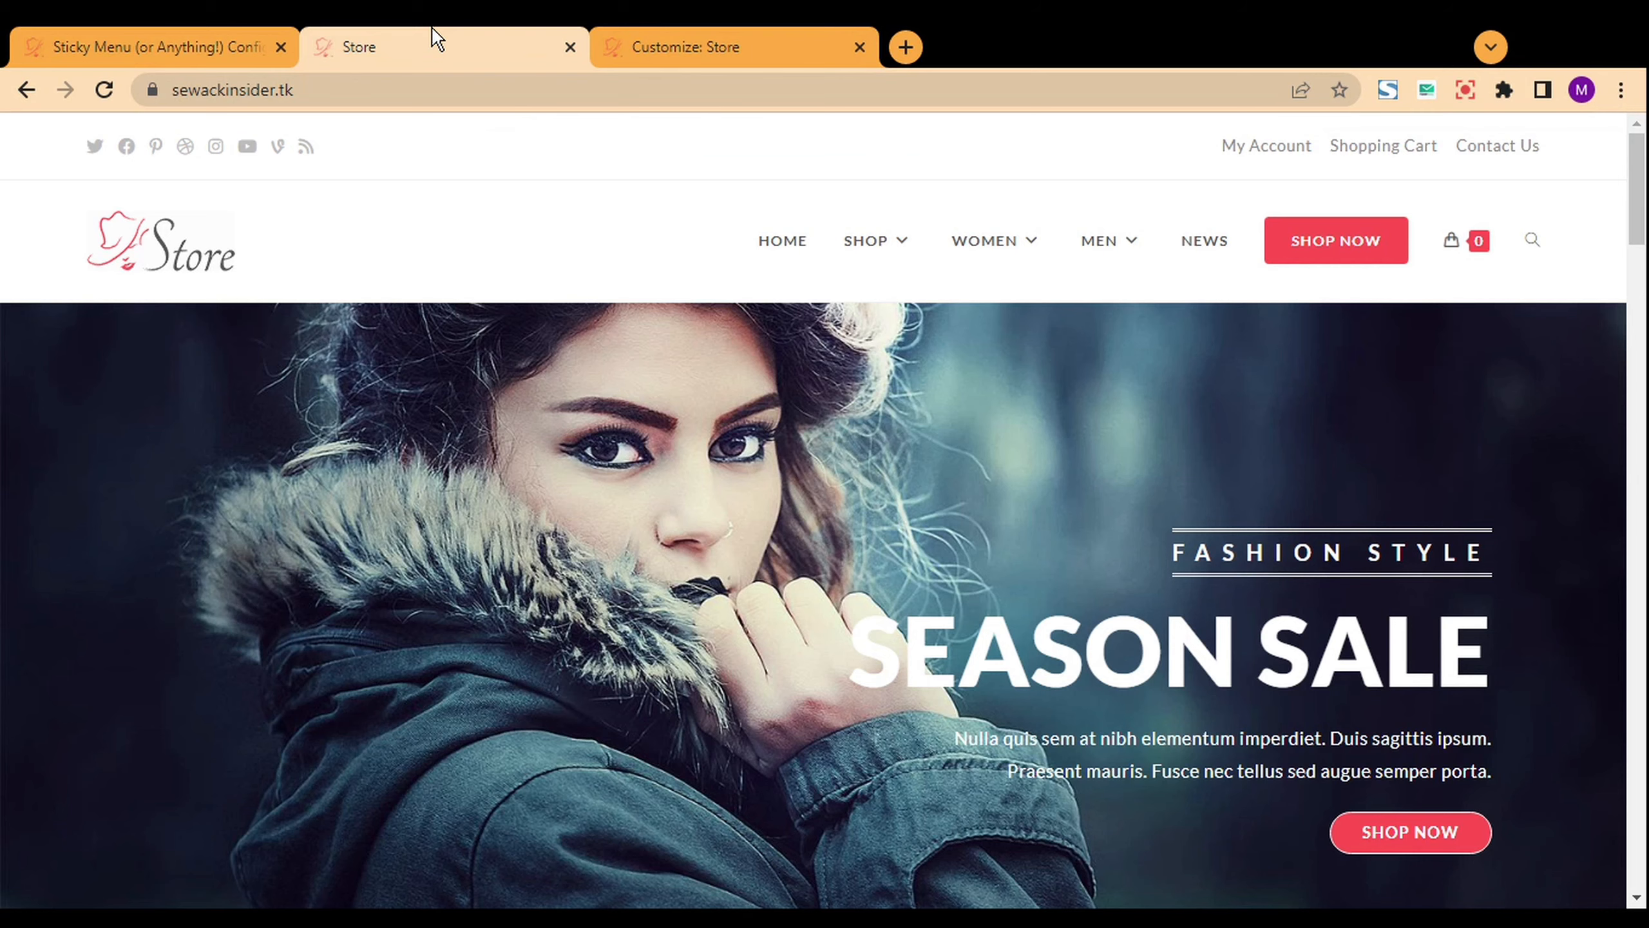
- Inspect the store front page's header element in the browser's developer tools and copy its id, site-header
{"action": "left_click", "coordinate": [430, 37]}
{"action": "key", "text": "ctrl+shift+i"}
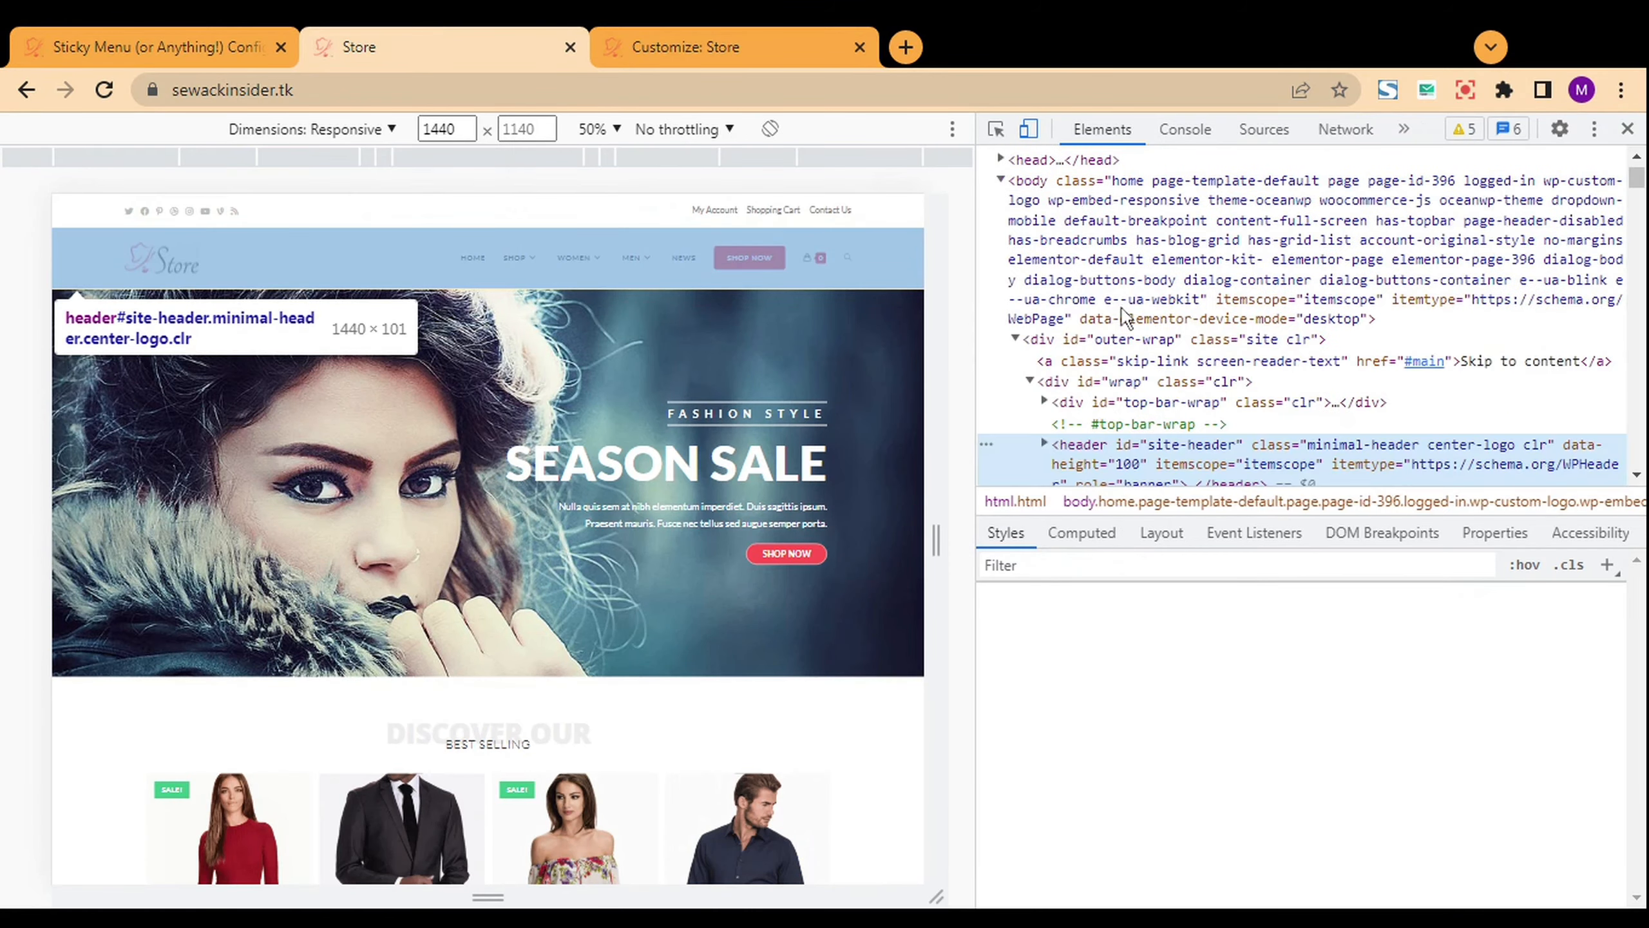
{"action": "left_click", "coordinate": [1148, 462]}
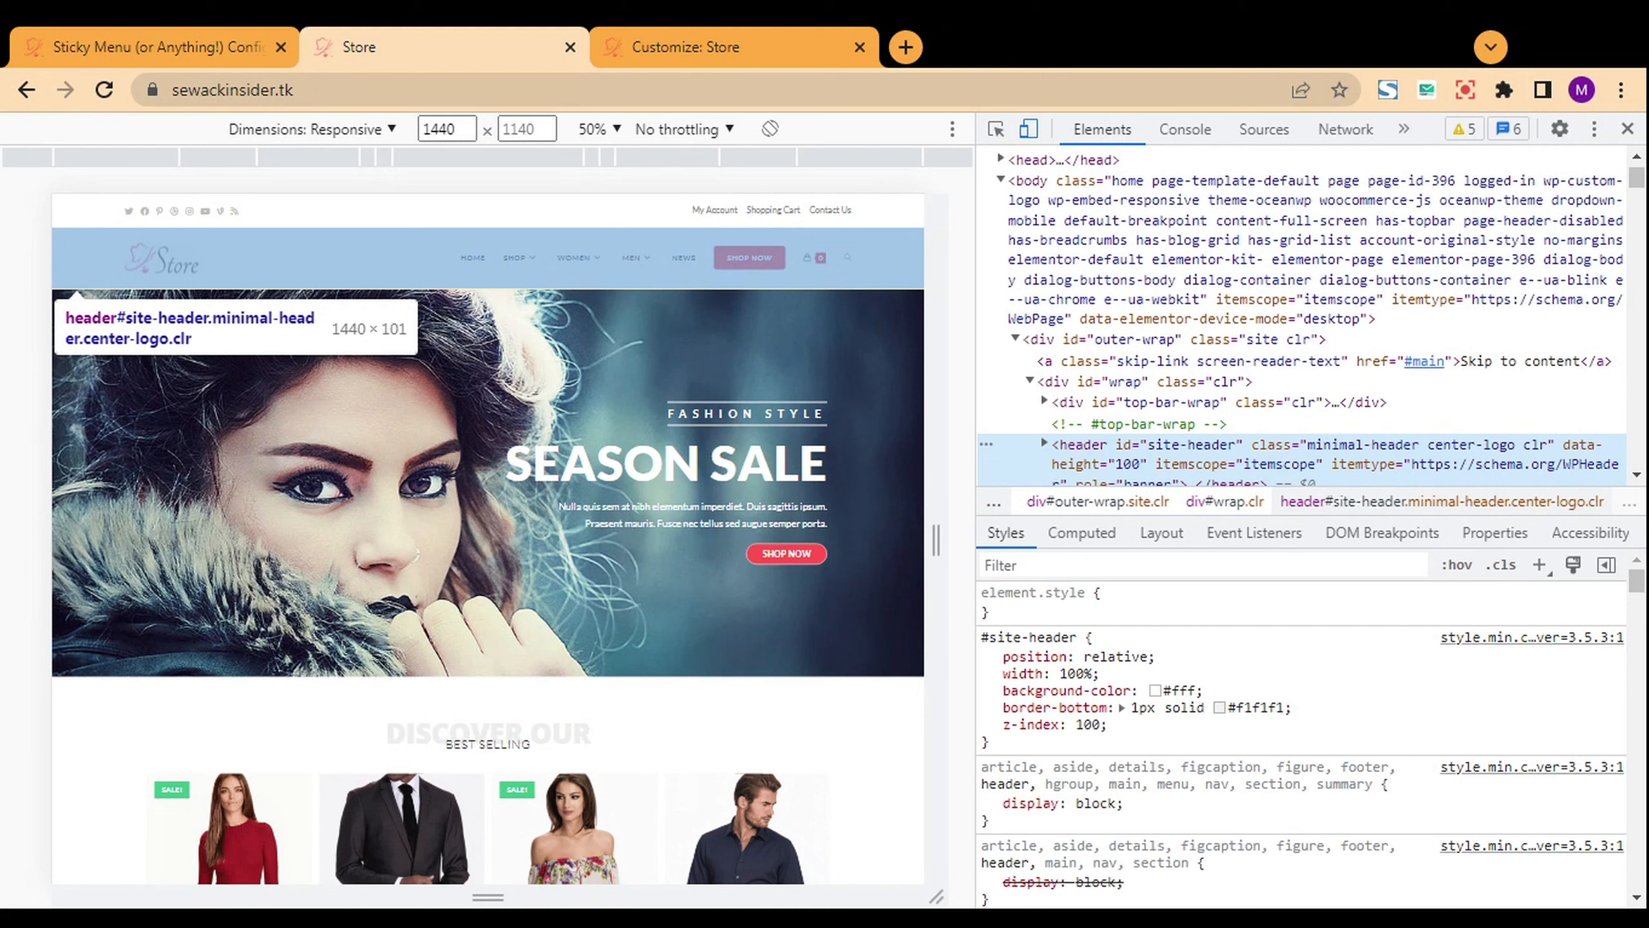
{"action": "double_click", "coordinate": [1164, 453]}
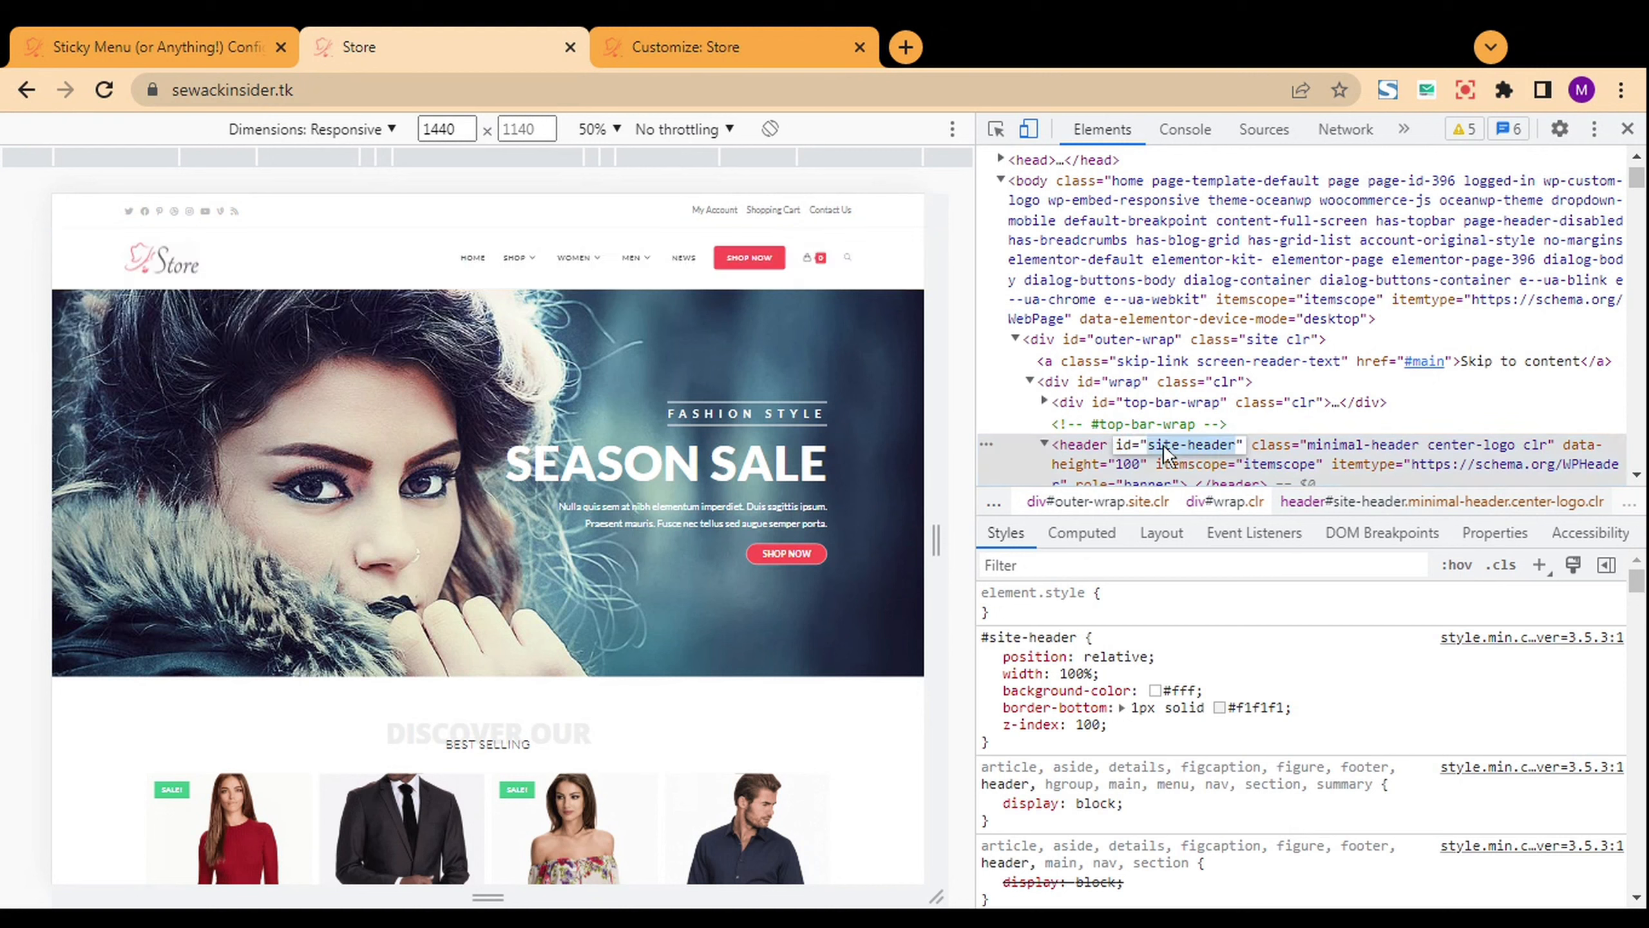
{"action": "double_click", "coordinate": [1371, 450]}
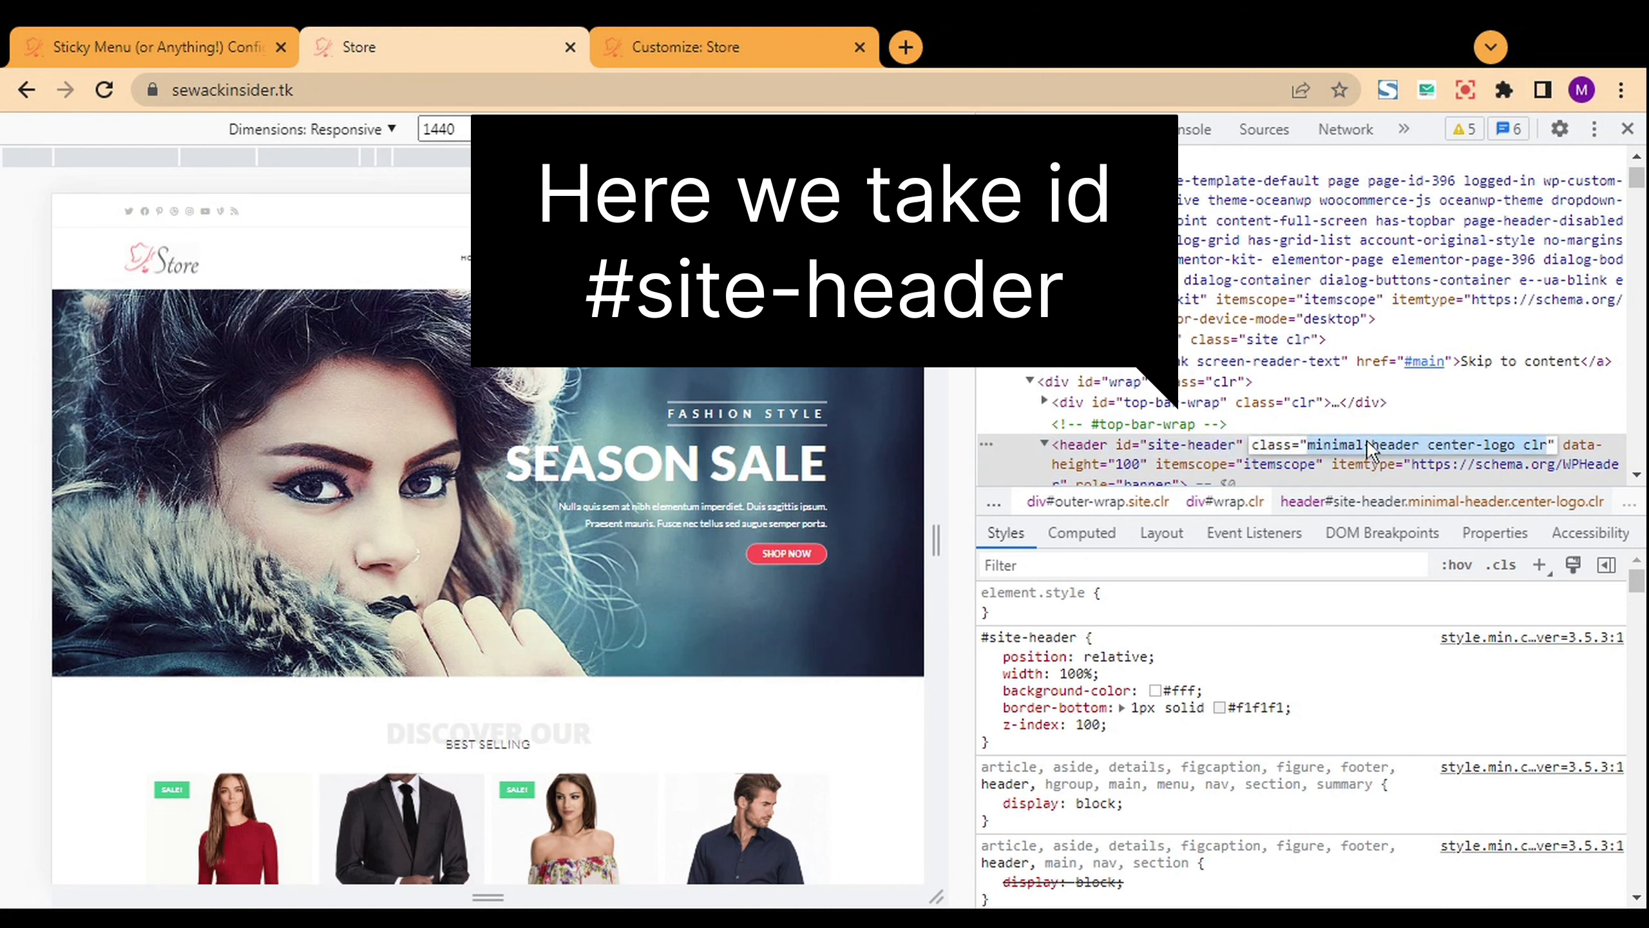
{"action": "double_click", "coordinate": [1186, 443]}
{"action": "key", "text": "ctrl+c"}
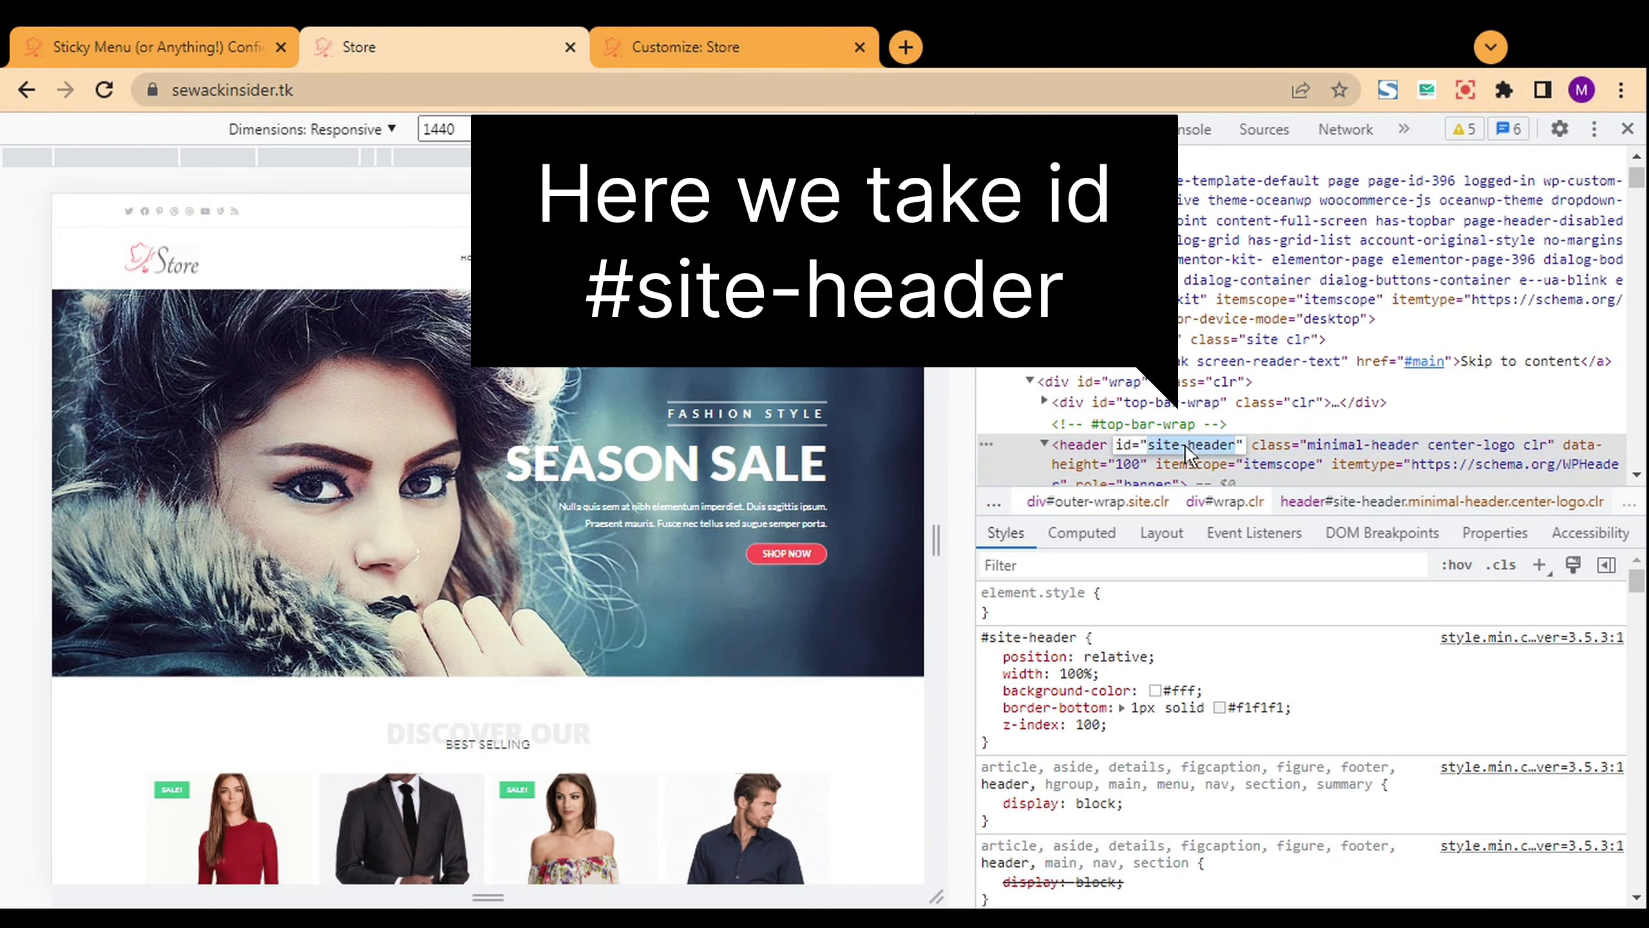
- In the Sticky Menu plugin's basic settings, set the sticky element to #site-header and the space from the page top to 0 pixels
{"action": "left_click", "coordinate": [141, 32]}
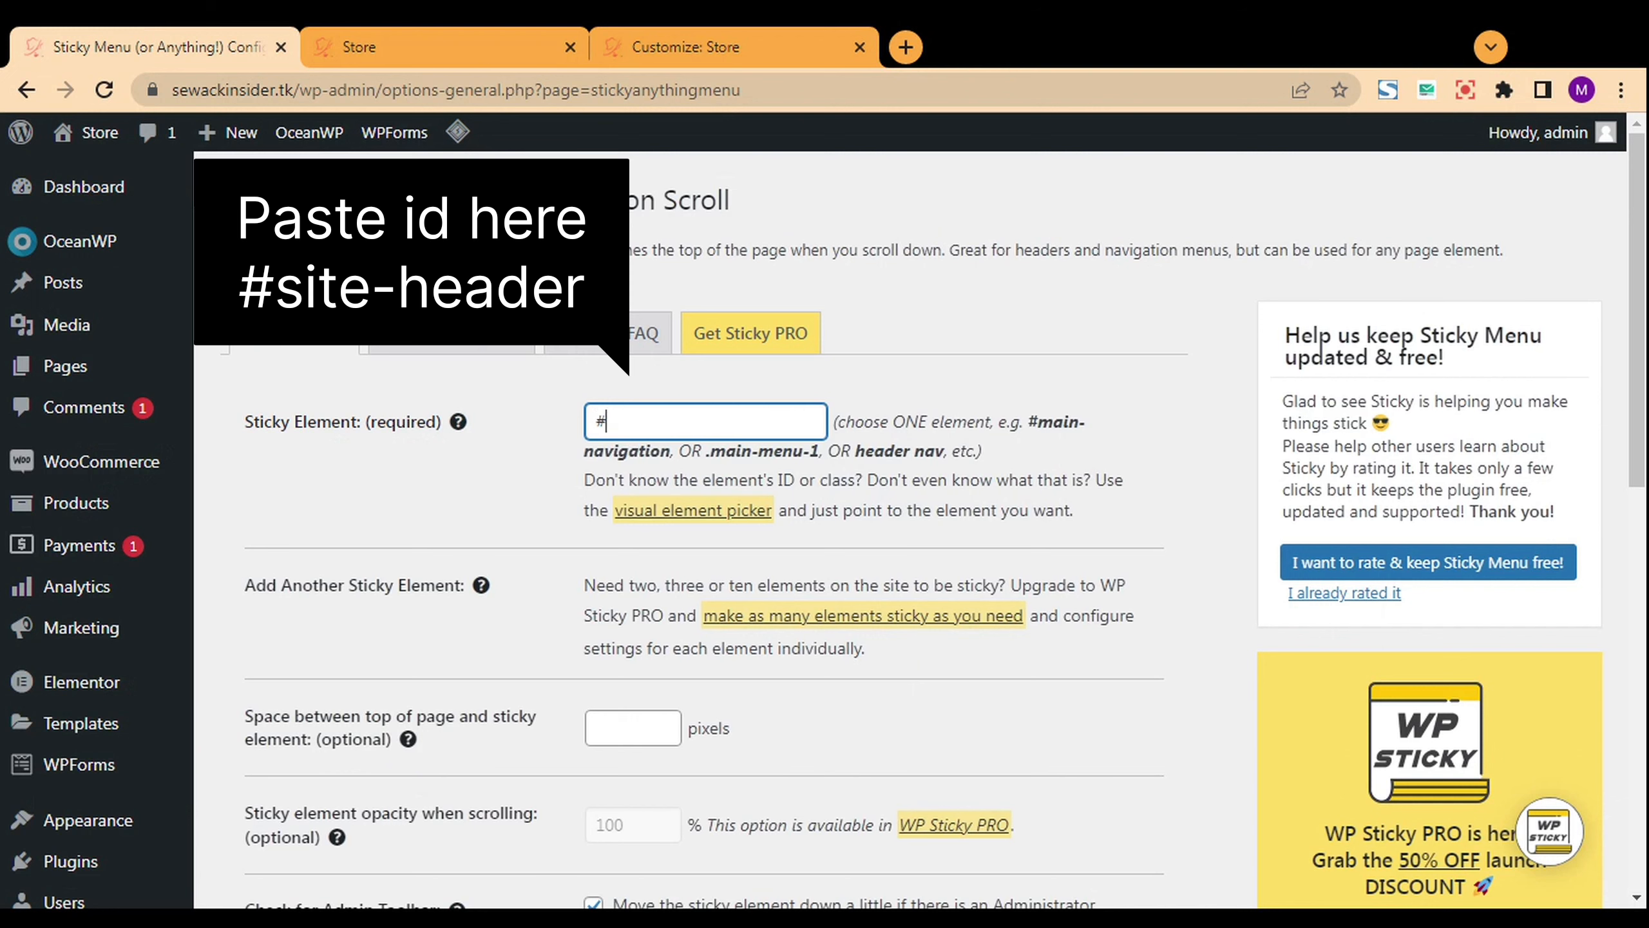
{"action": "key", "text": "ctrl+v"}
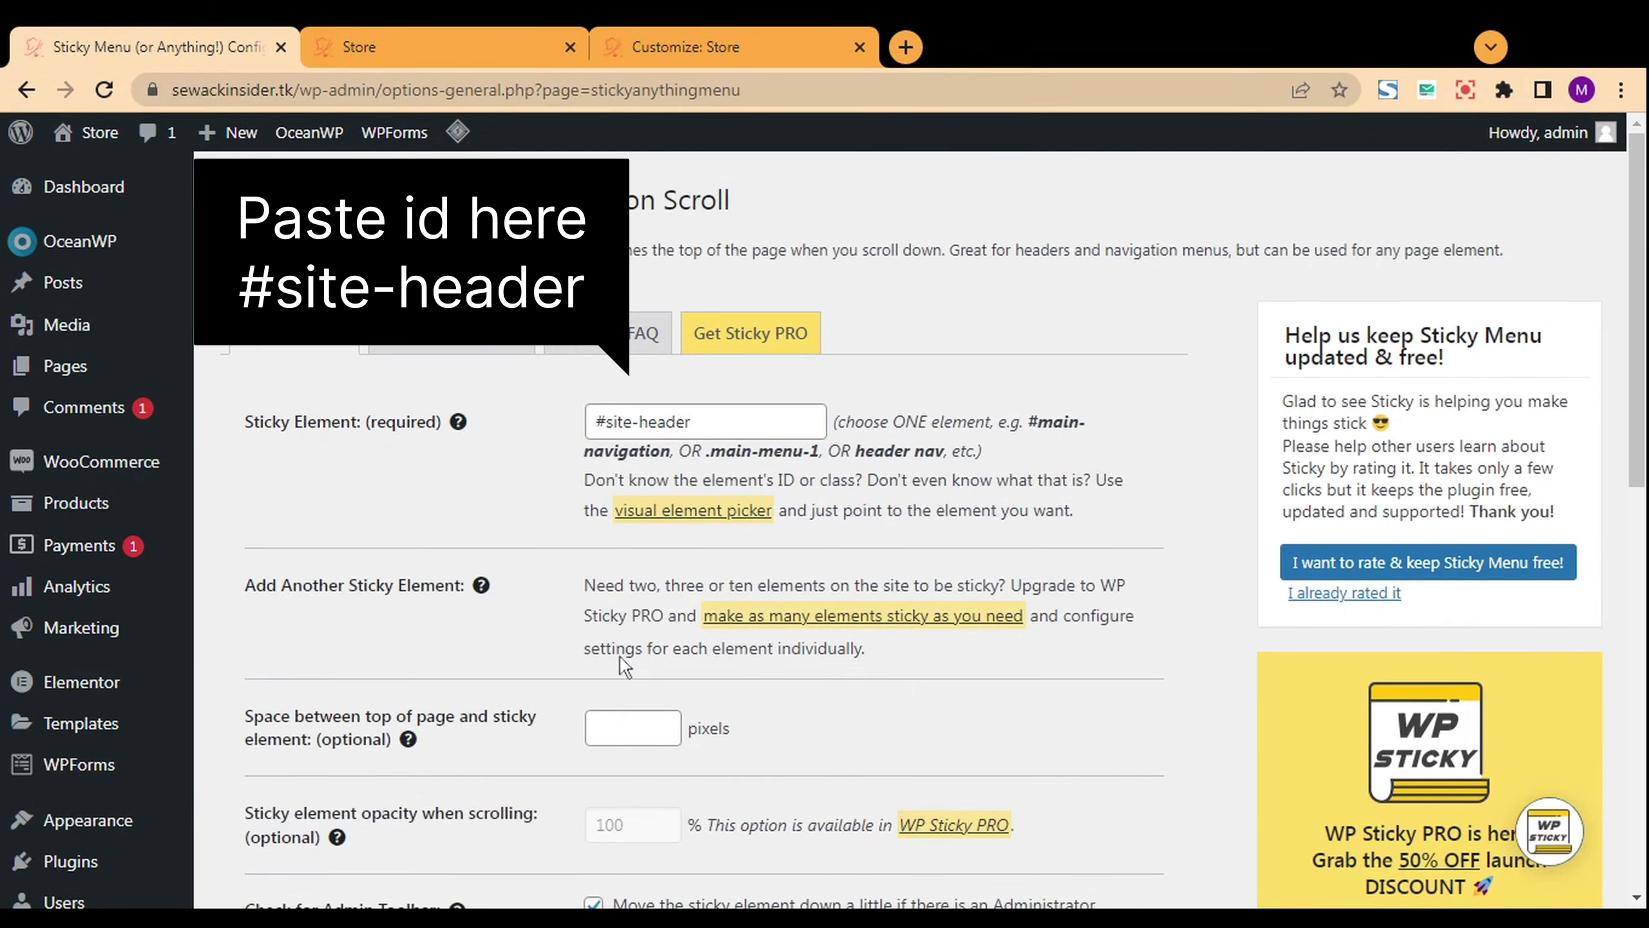
{"action": "left_click", "coordinate": [627, 727]}
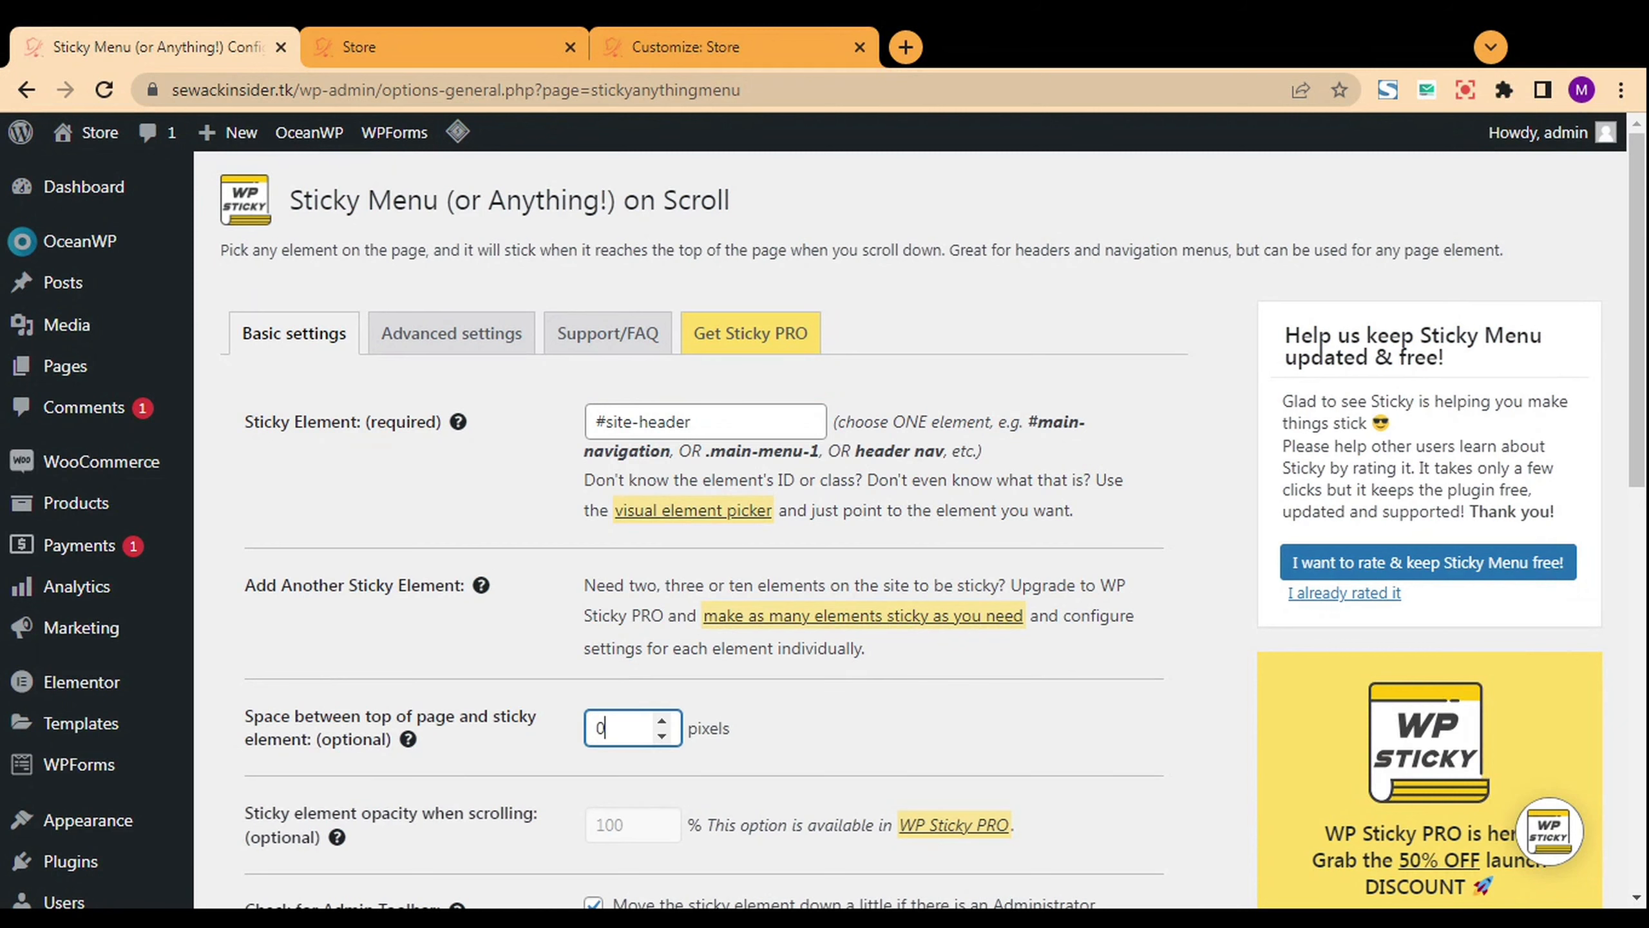
- Set the Z-index to 99999 in the plugin's advanced settings and save the changes
{"action": "left_click", "coordinate": [436, 336]}
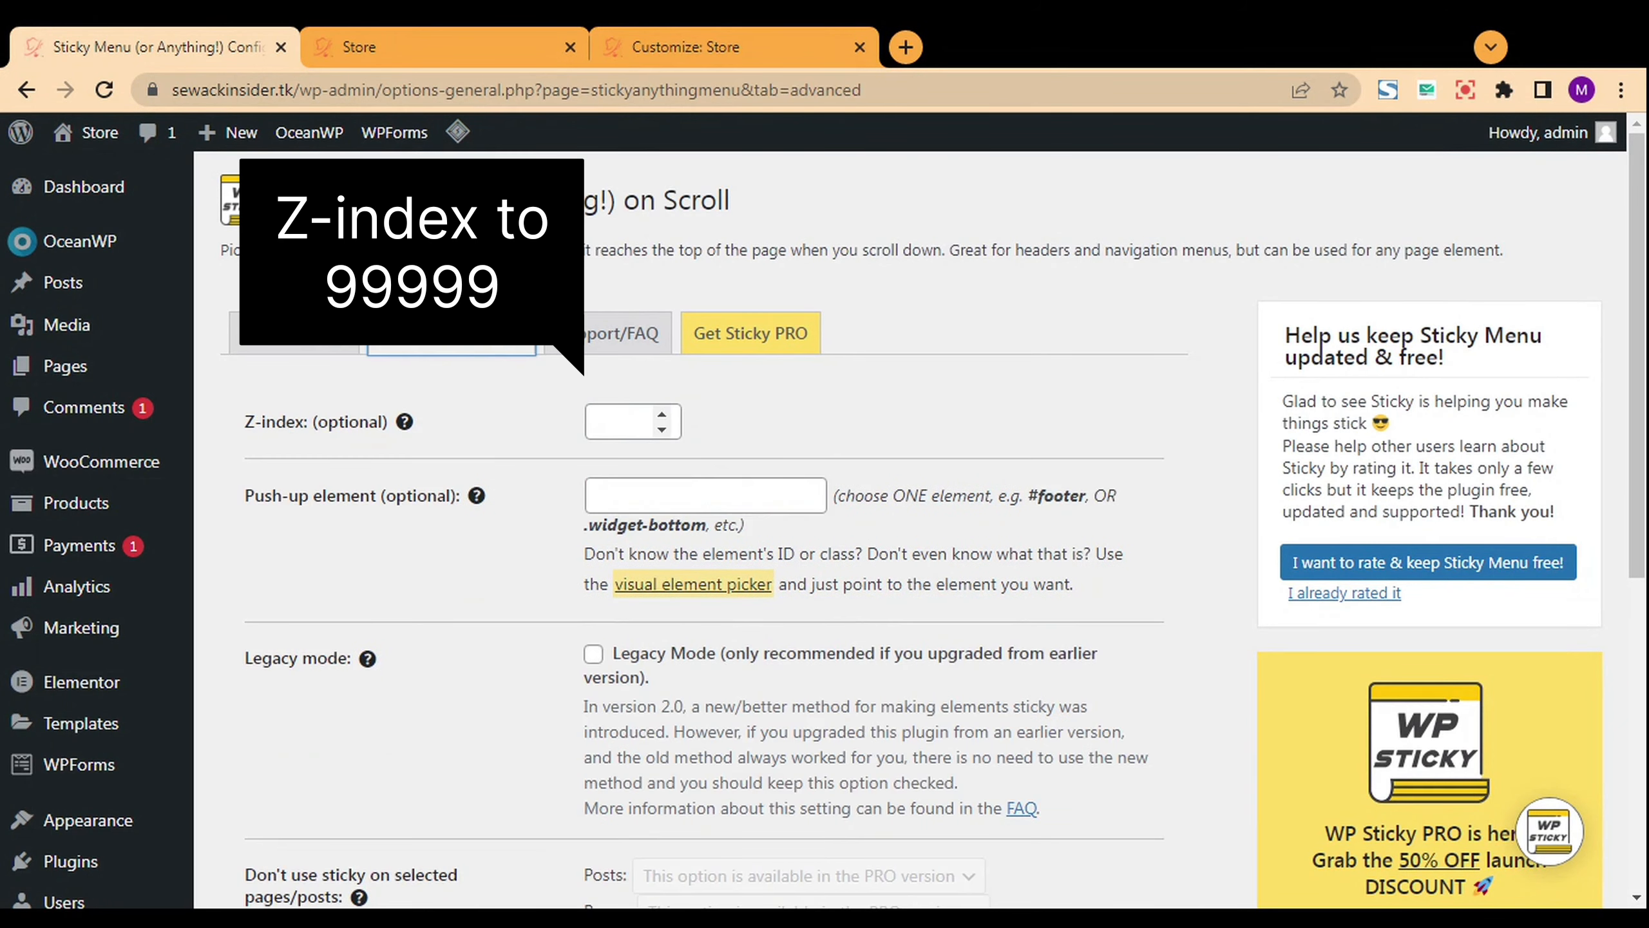
{"action": "left_click", "coordinate": [621, 421]}
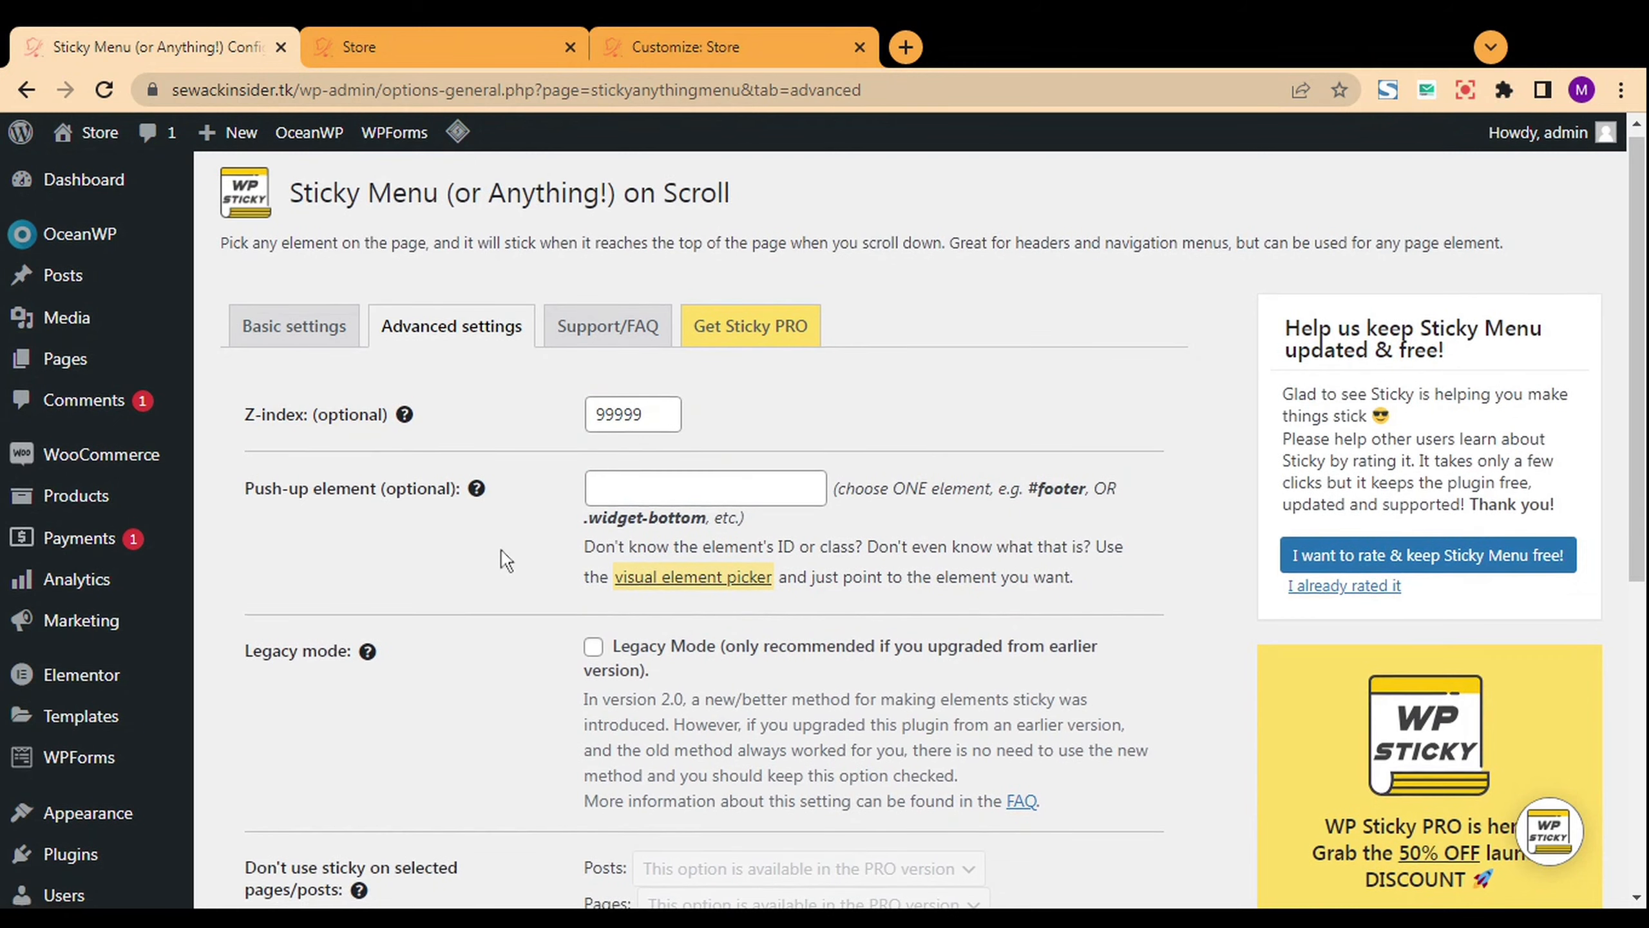
{"action": "scroll", "coordinate": [503, 571], "scroll_direction": "down", "scroll_amount": 5}
{"action": "left_click", "coordinate": [337, 830]}
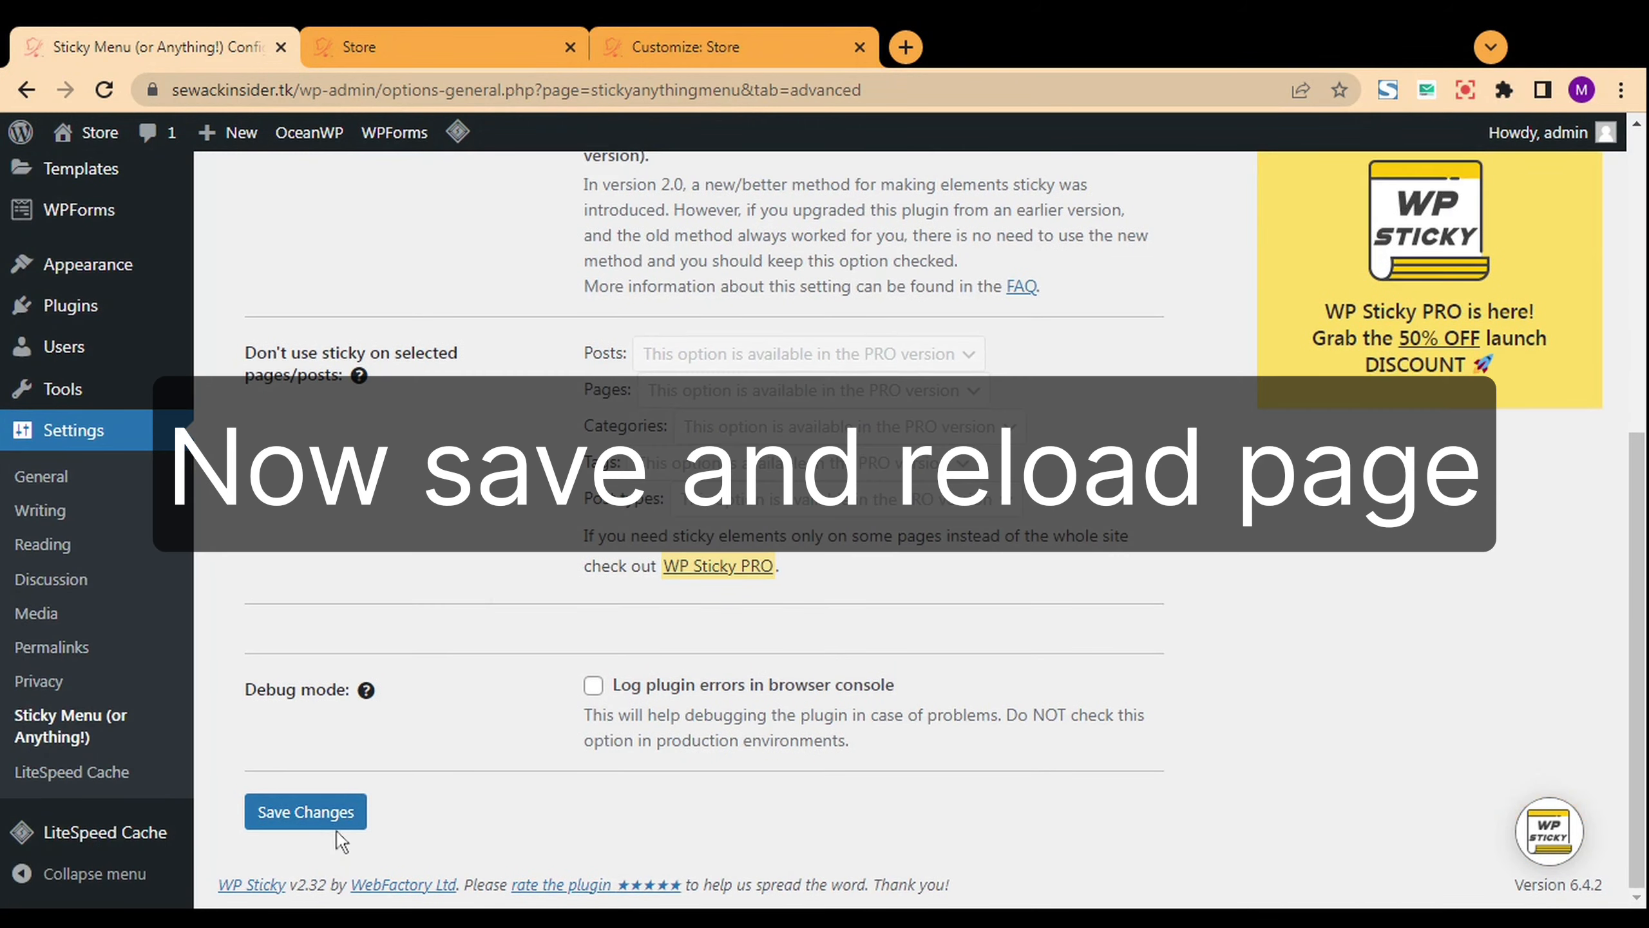
- Close the developer tools on the store's front page, reload it and check the header's behaviour while moving up and down the page
{"action": "left_click", "coordinate": [489, 41]}
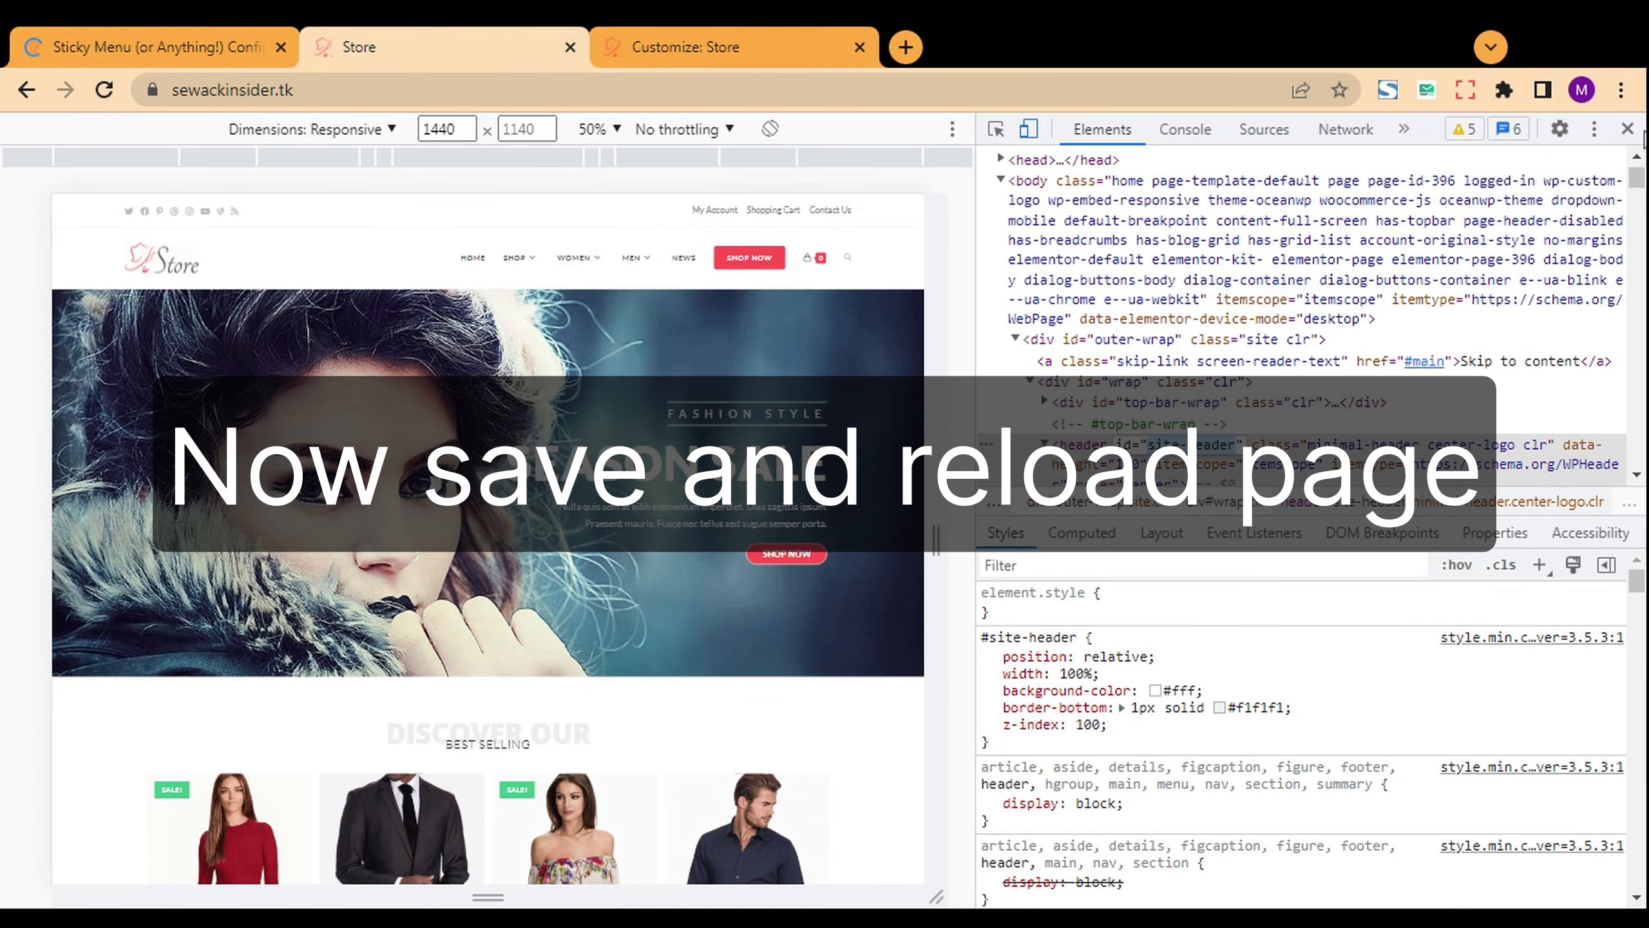
{"action": "left_click", "coordinate": [1627, 129]}
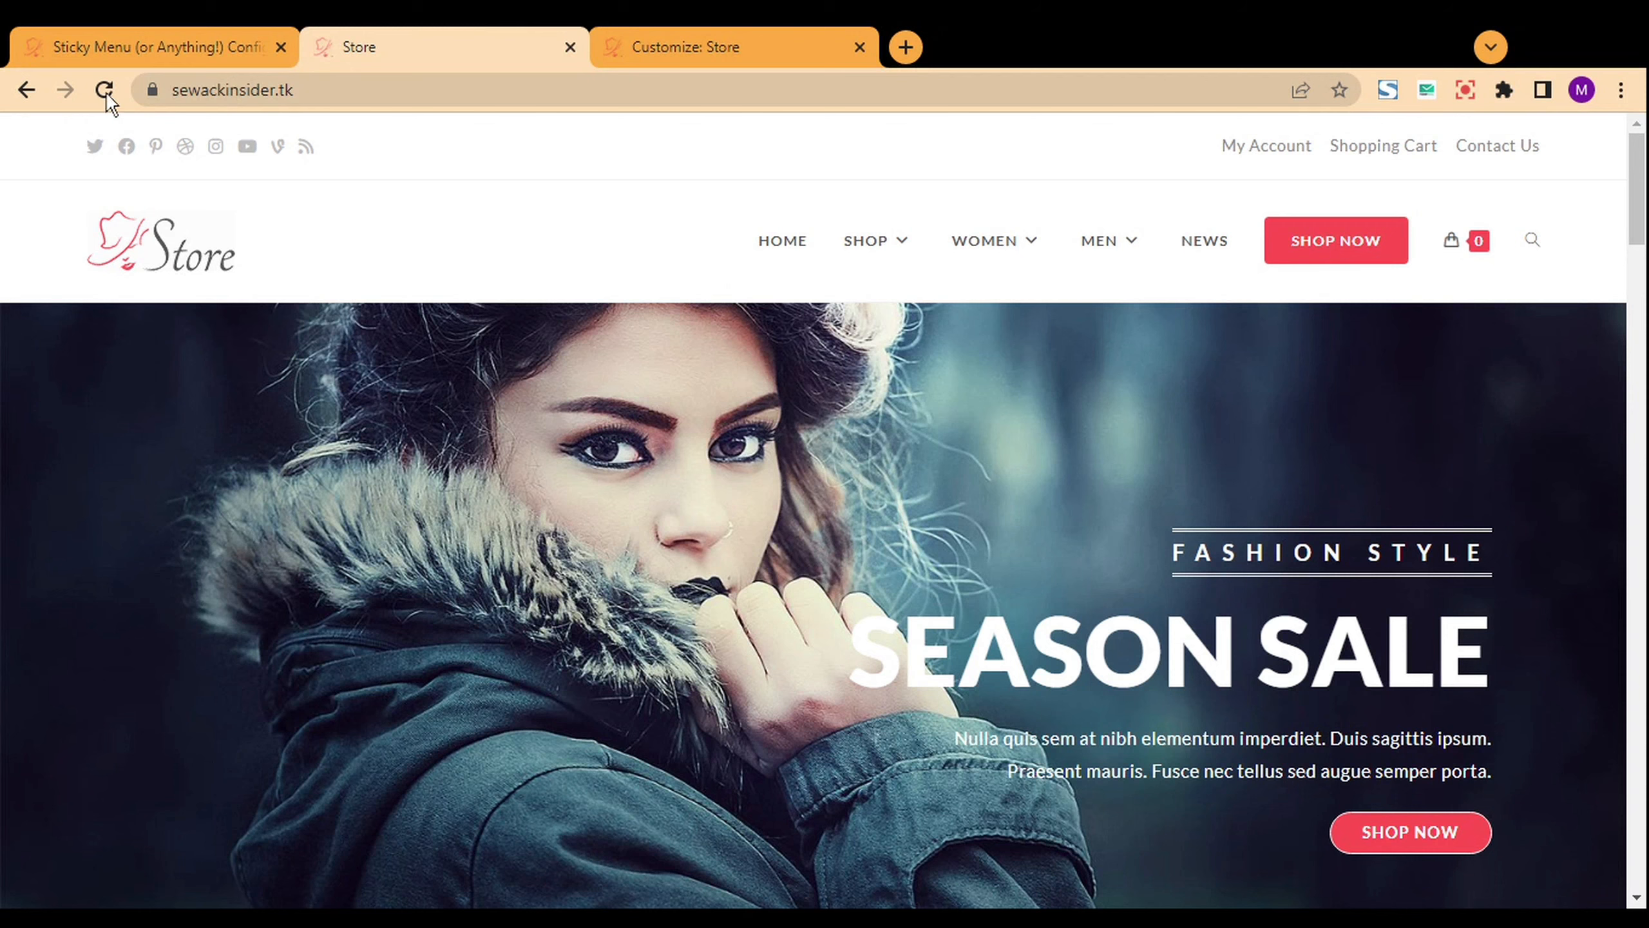
{"action": "left_click", "coordinate": [106, 91]}
{"action": "scroll", "coordinate": [232, 429], "scroll_direction": "down", "scroll_amount": 10}
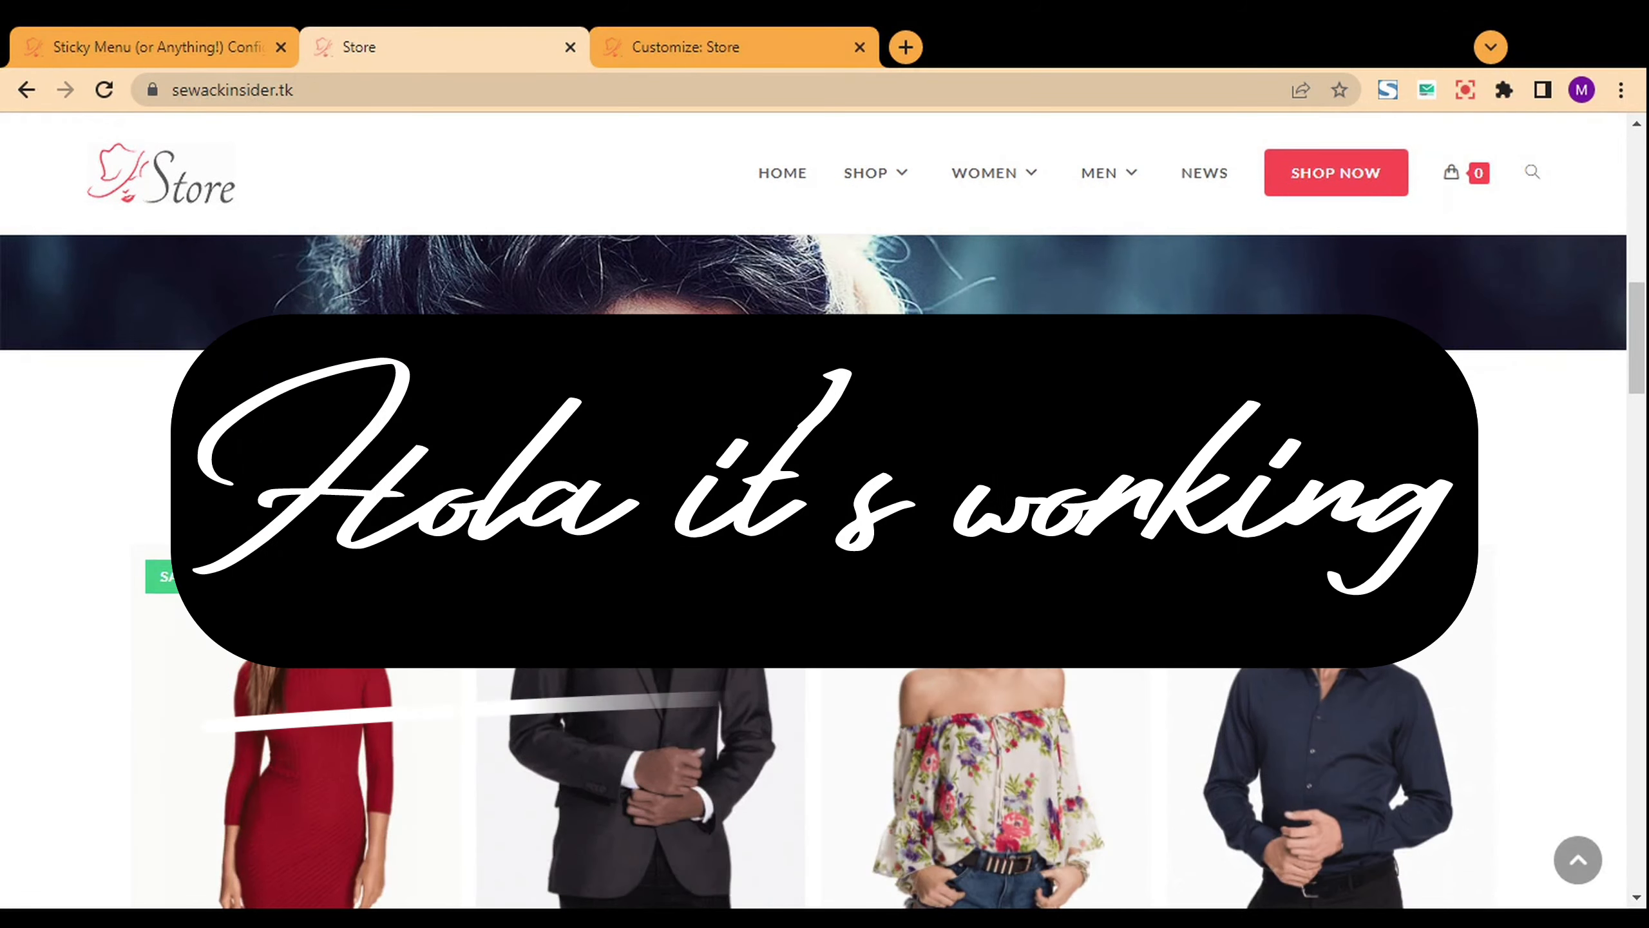
{"action": "scroll", "coordinate": [232, 429], "scroll_direction": "down", "scroll_amount": 4}
{"action": "scroll", "coordinate": [232, 430], "scroll_direction": "up", "scroll_amount": 5}
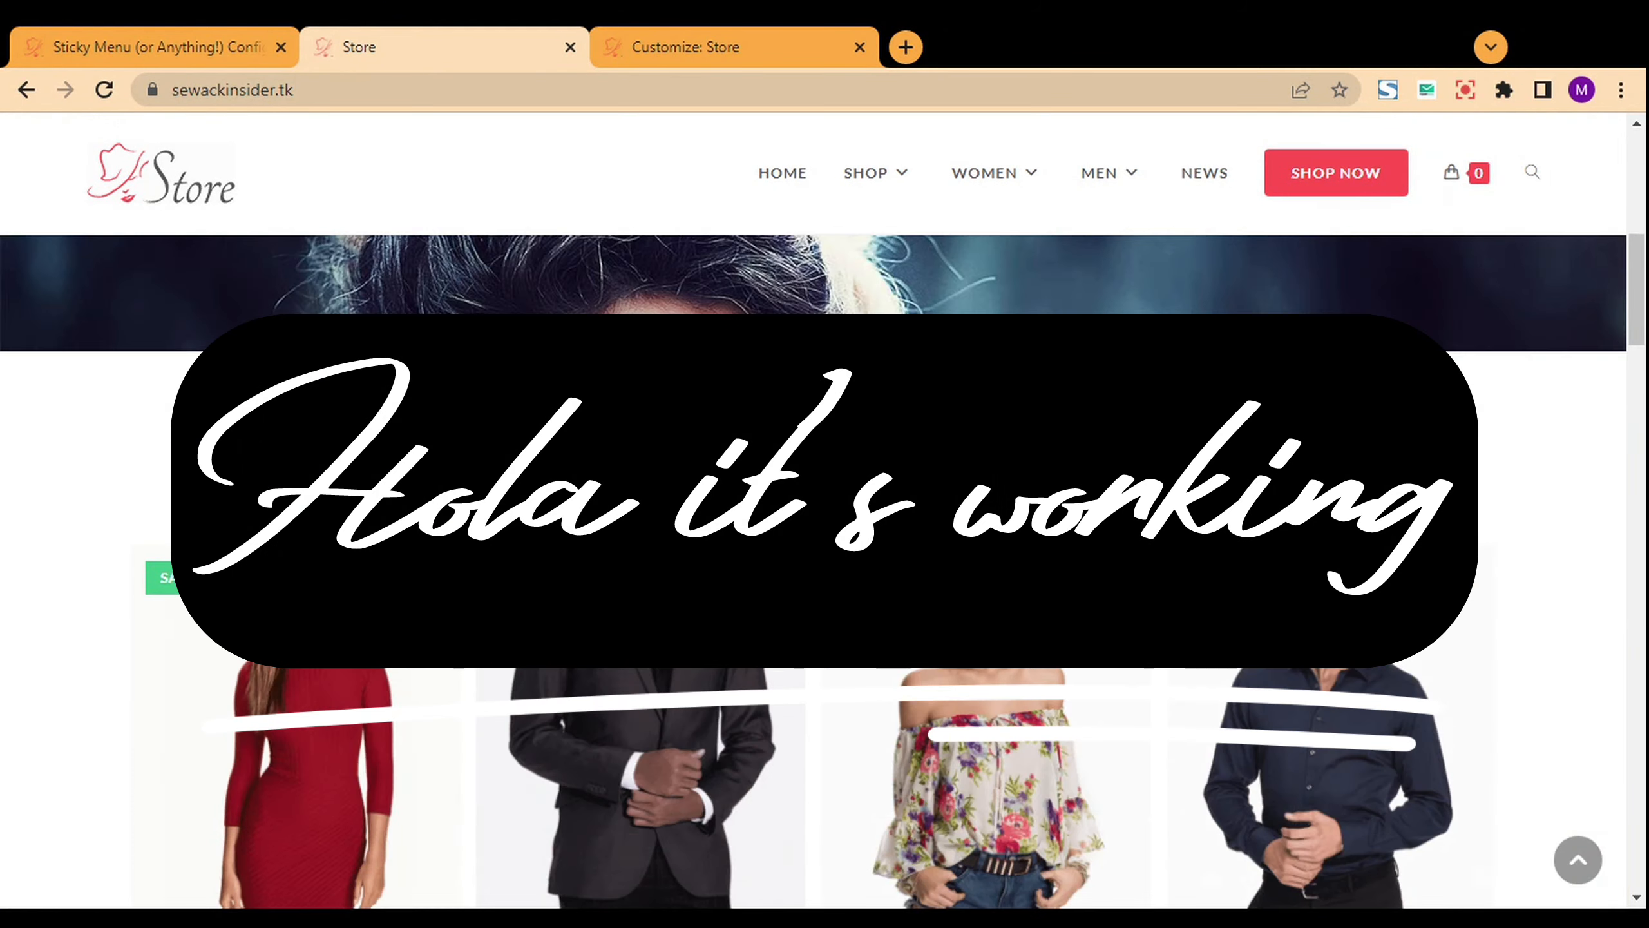
{"action": "scroll", "coordinate": [234, 435], "scroll_direction": "up", "scroll_amount": 8}
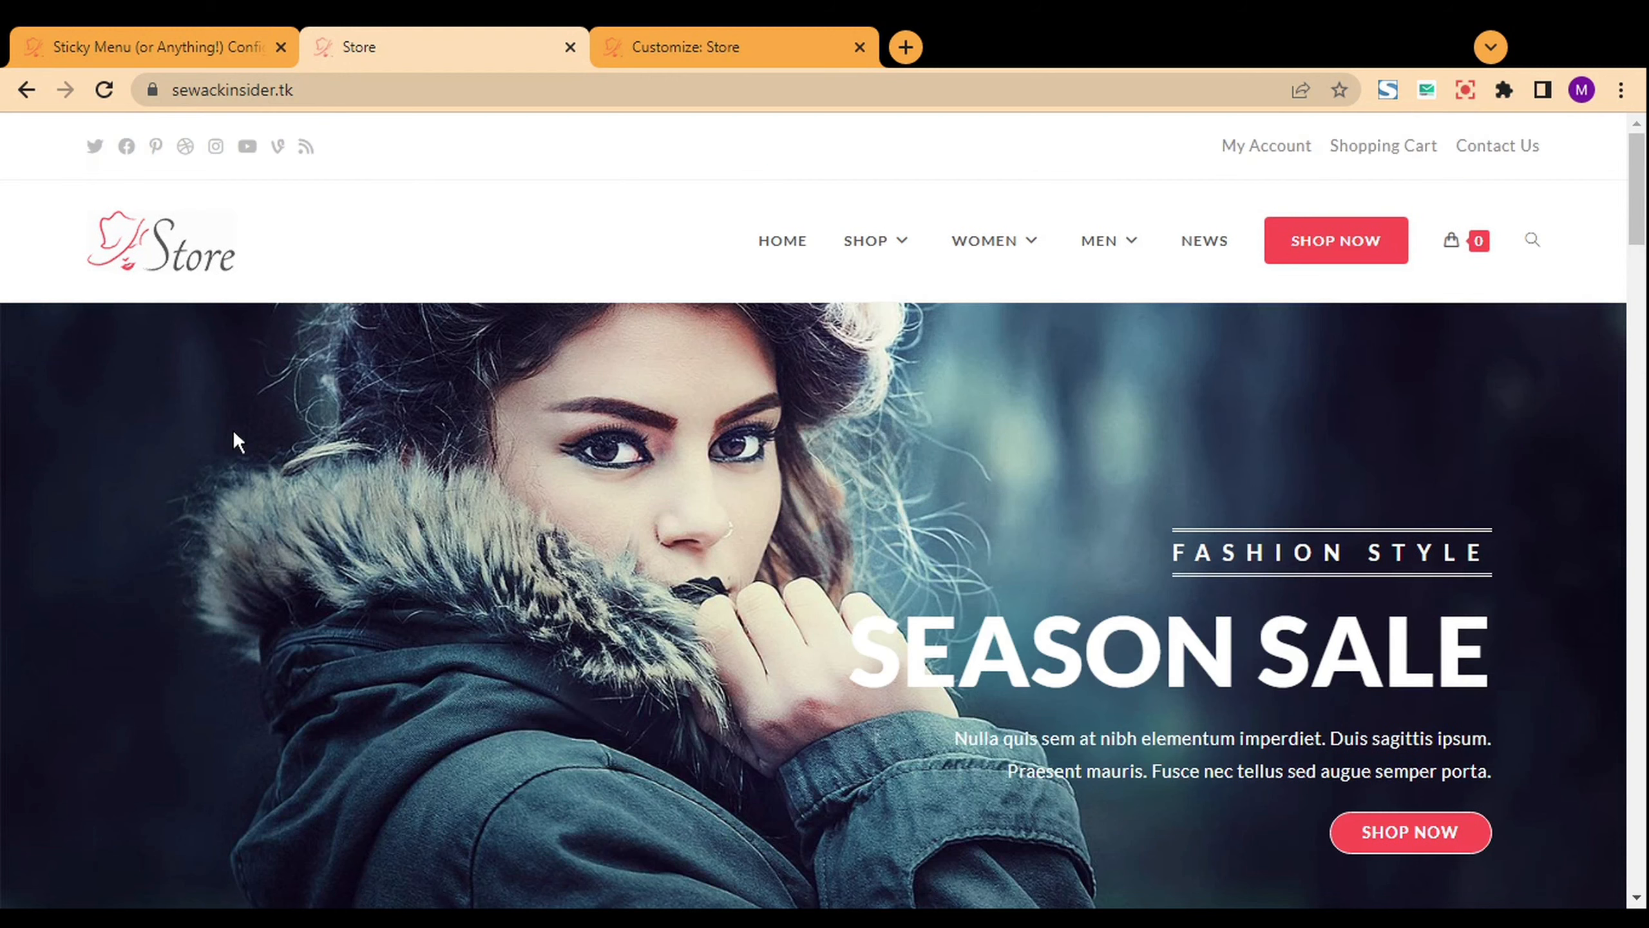
{"action": "scroll", "coordinate": [234, 433], "scroll_direction": "down", "scroll_amount": 8}
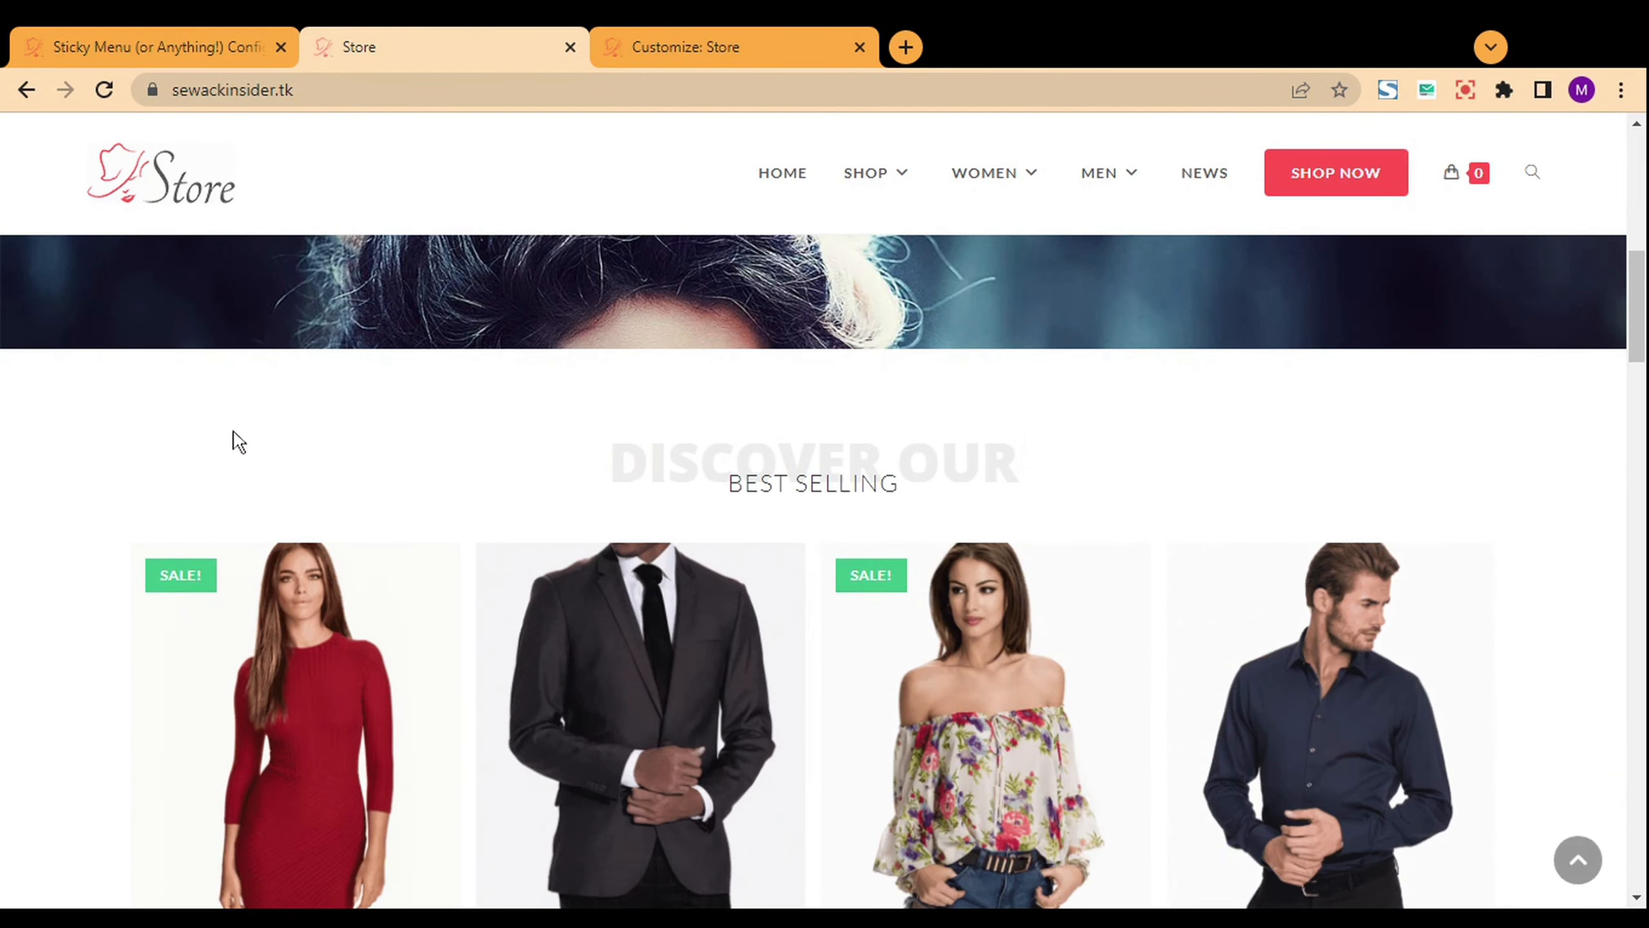
{"action": "scroll", "coordinate": [233, 432], "scroll_direction": "up", "scroll_amount": 8}
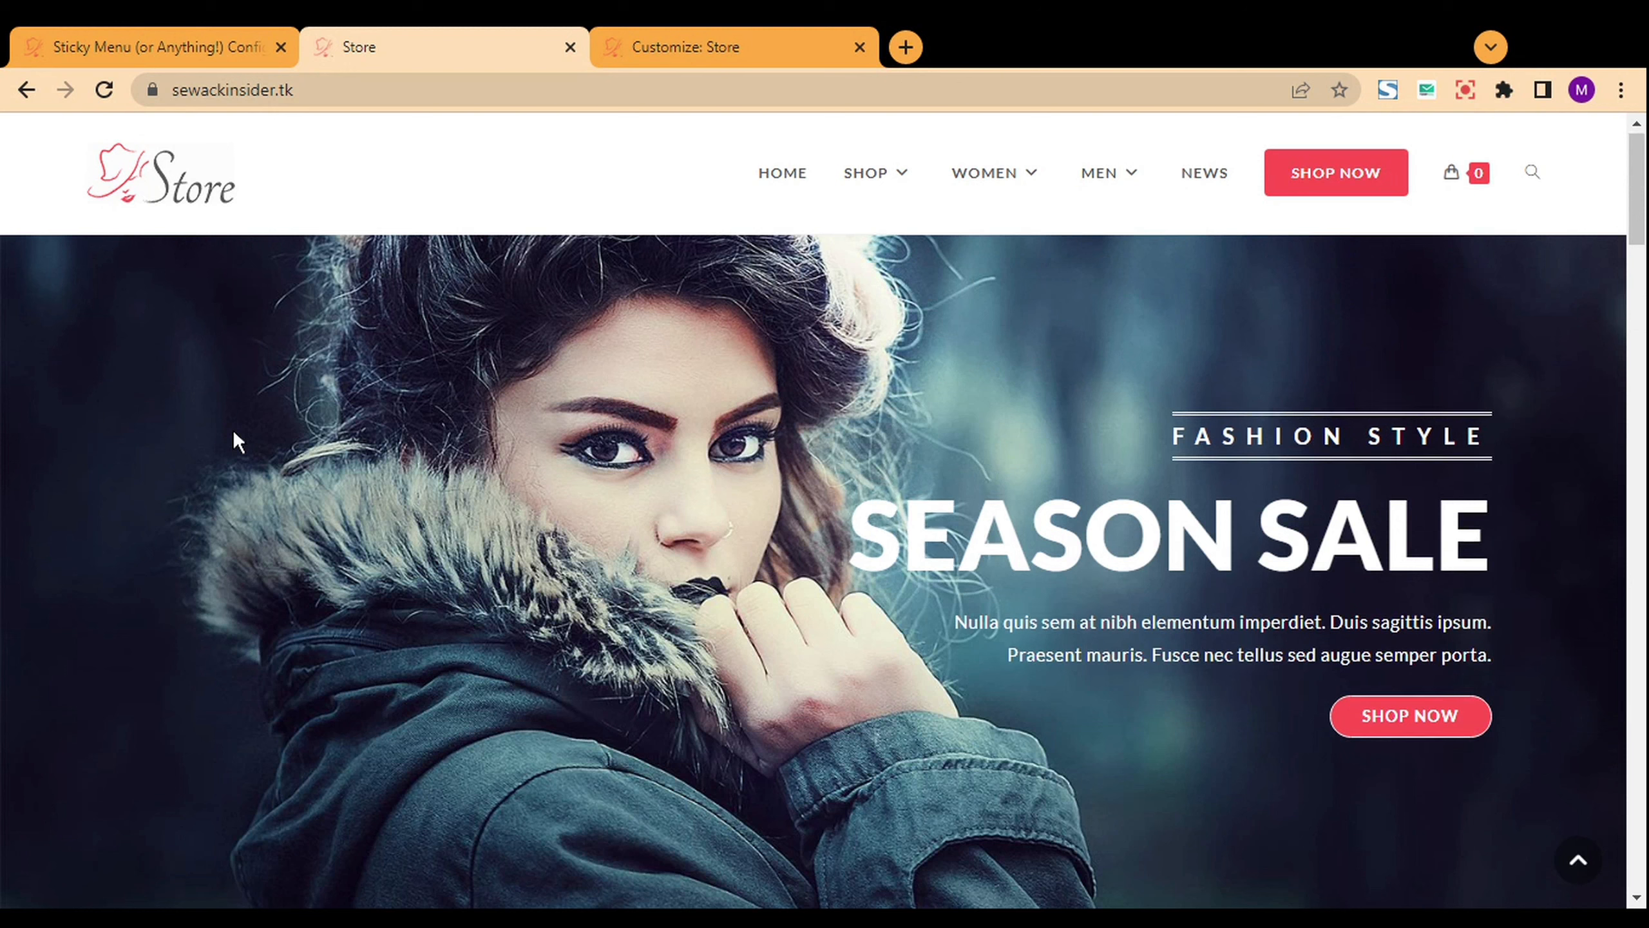
{"action": "scroll", "coordinate": [232, 429], "scroll_direction": "up", "scroll_amount": 2}
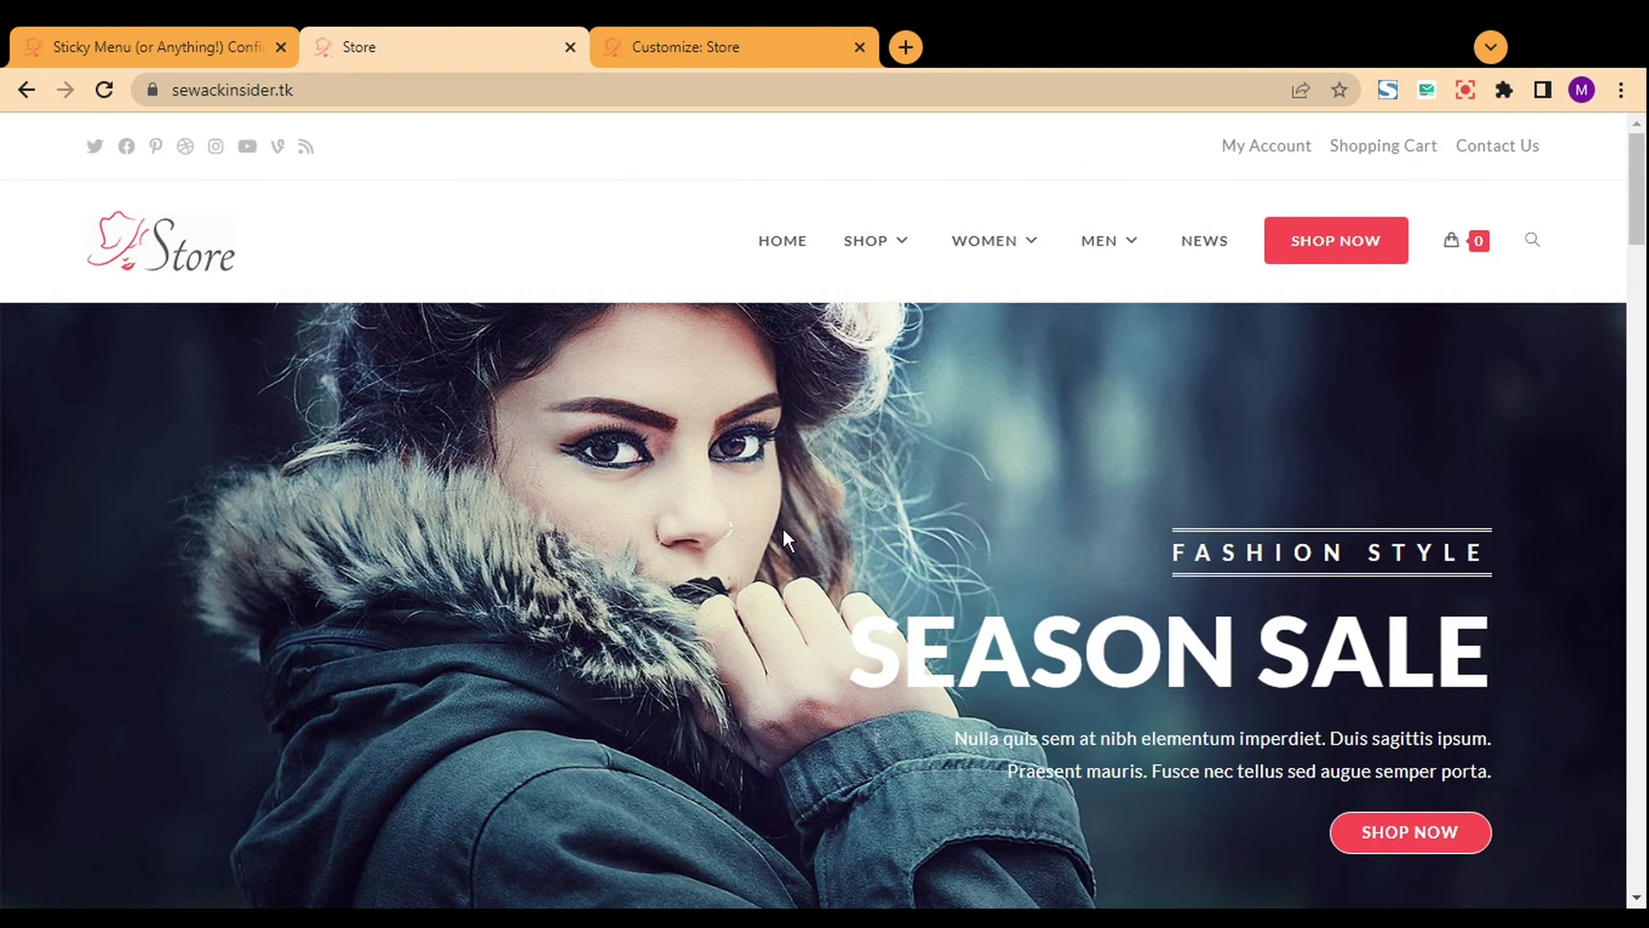